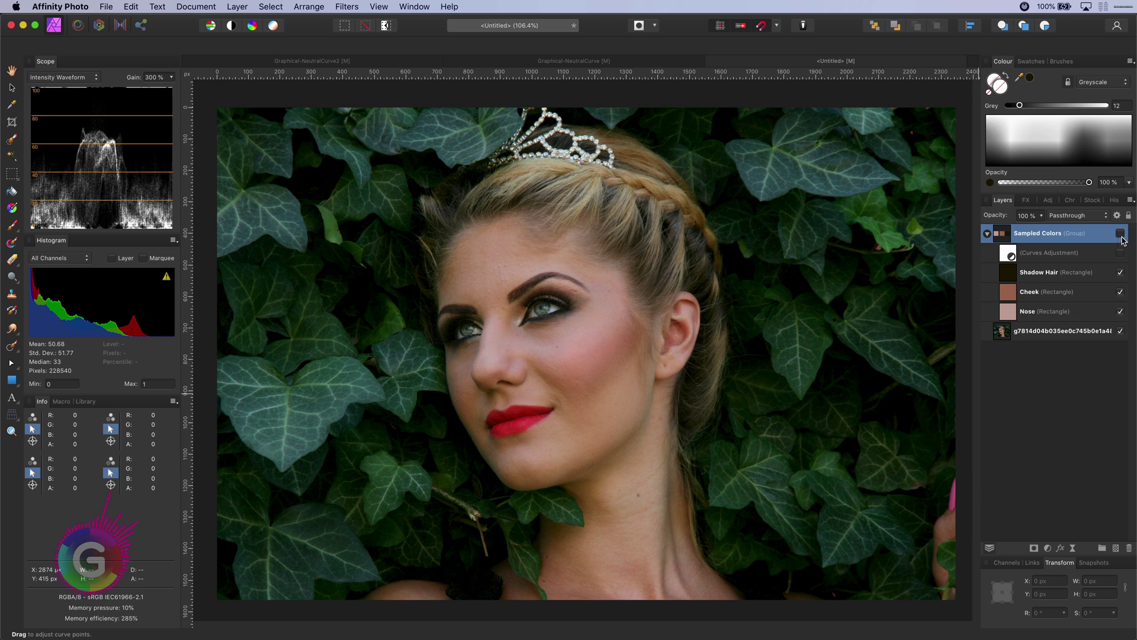
# Show the Sampled Colors swatches and place samplers on the nose, cheek and shadow-hair swatches
pyautogui.click(1120, 233)
pyautogui.click(110, 441)
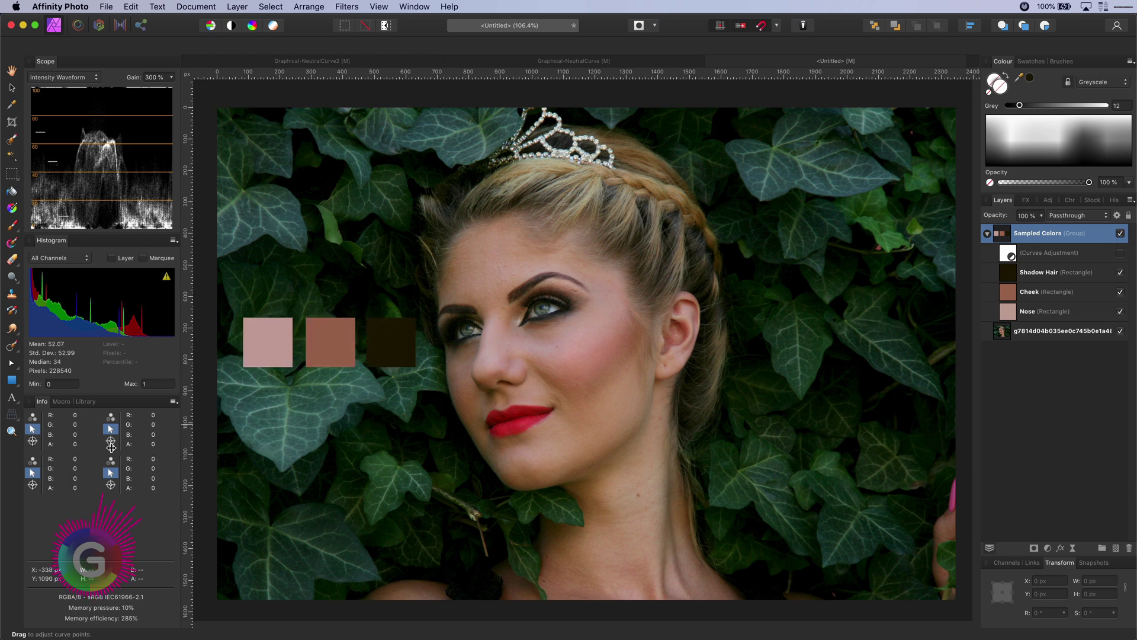
pyautogui.click(32, 485)
pyautogui.click(110, 485)
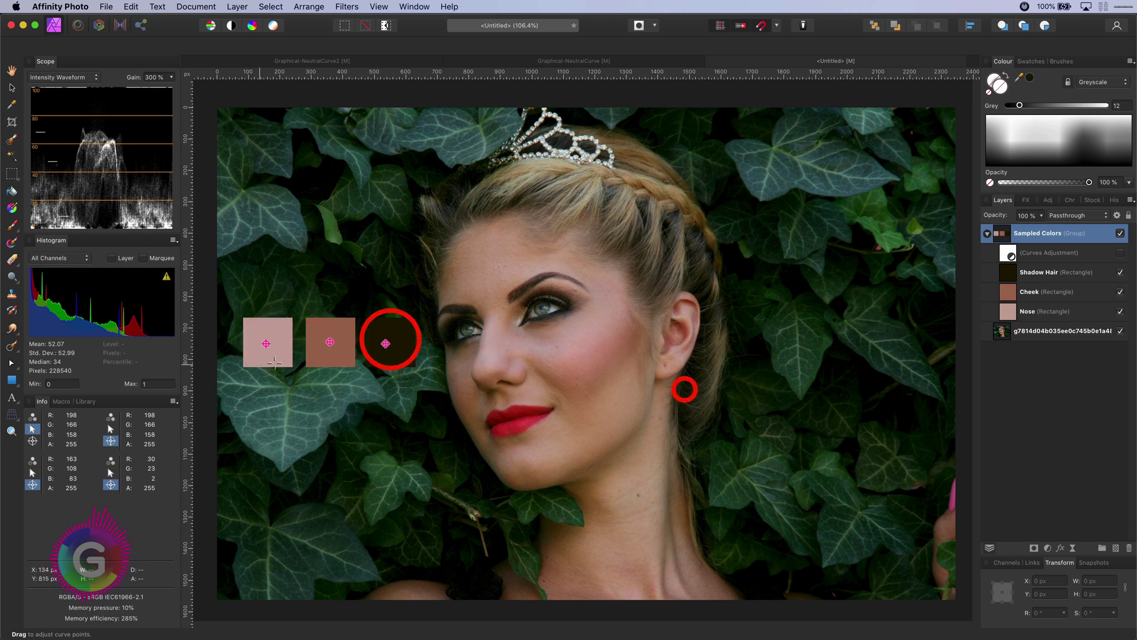
# Enable the group's Curves adjustment so the swatches turn white, grey and black
pyautogui.doubleClick(1009, 256)
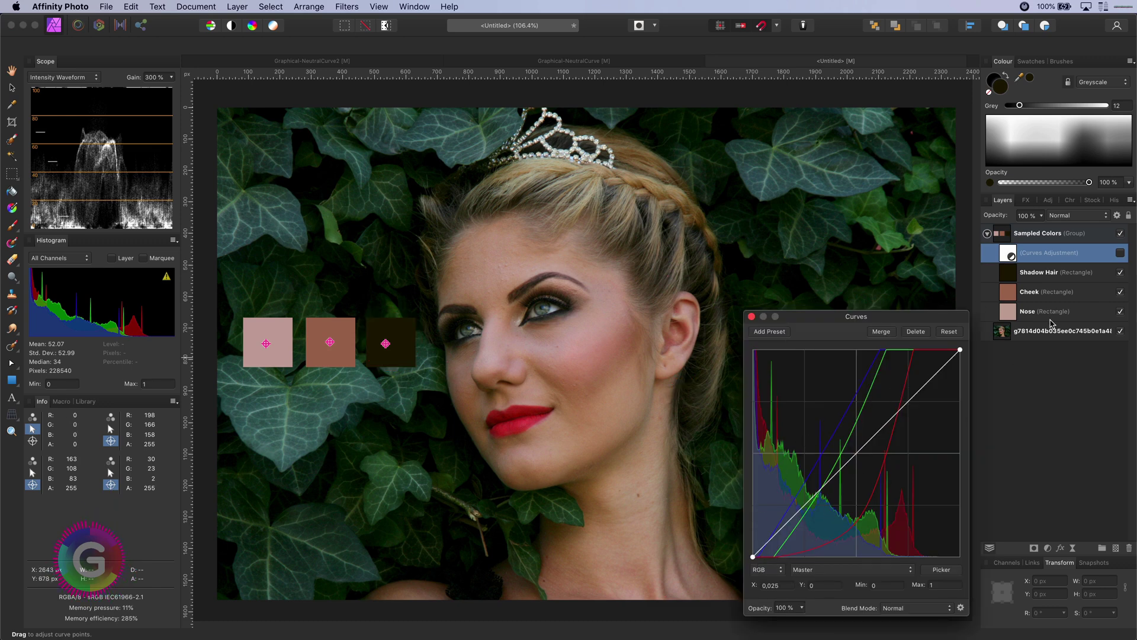
pyautogui.click(1121, 253)
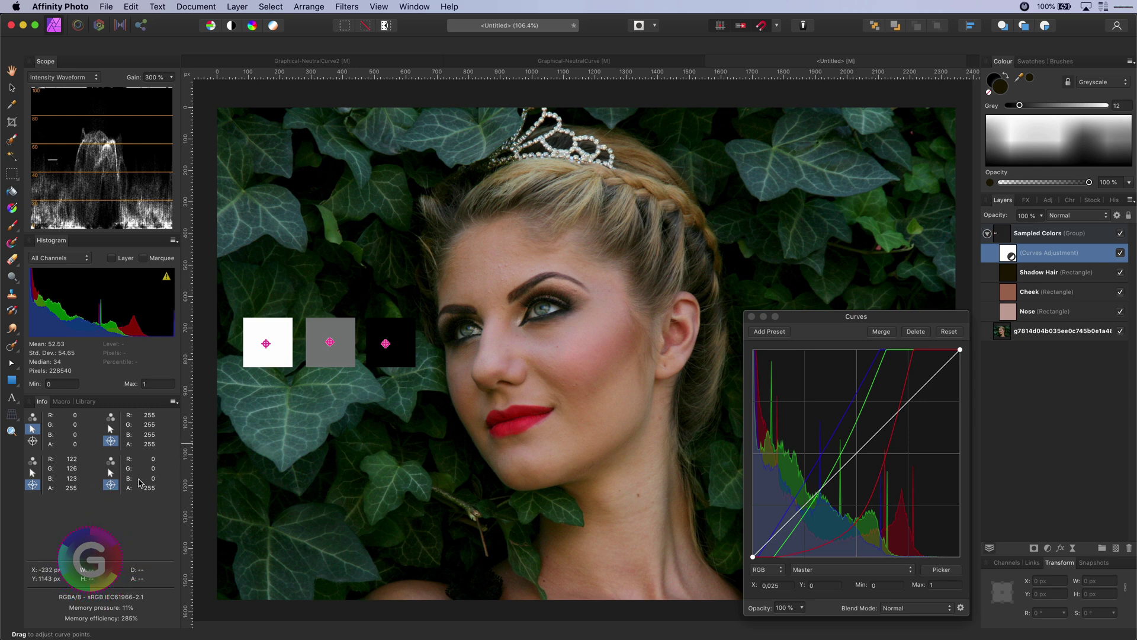
pyautogui.click(751, 317)
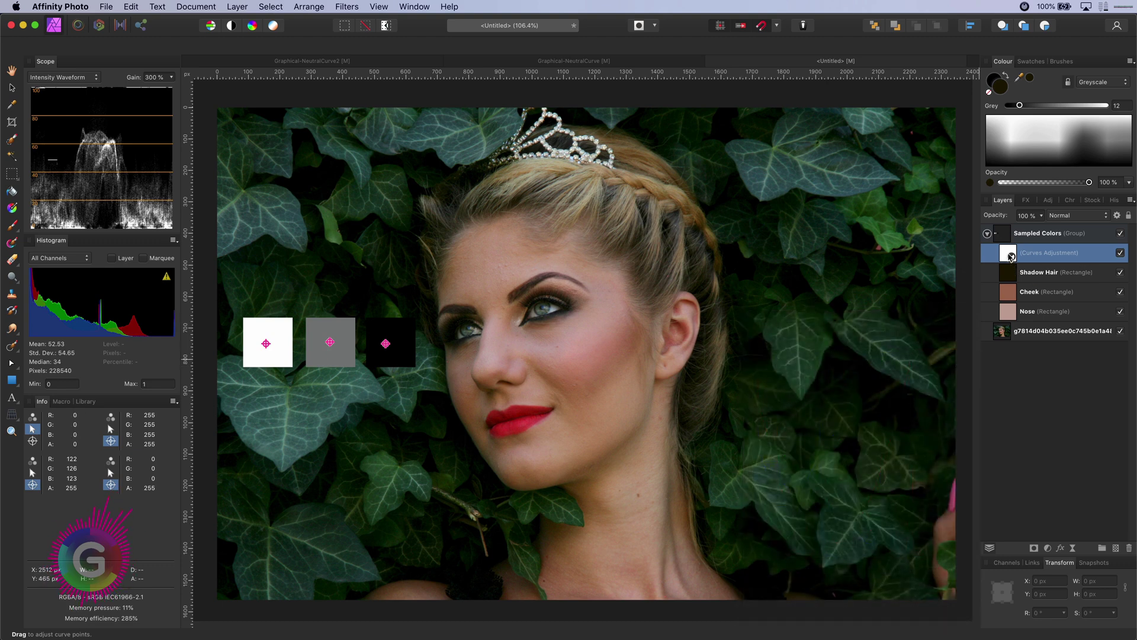
# Duplicate the Curves layer onto the photo, then hide and collapse the Sampled Colors group
pyautogui.press('super+j')
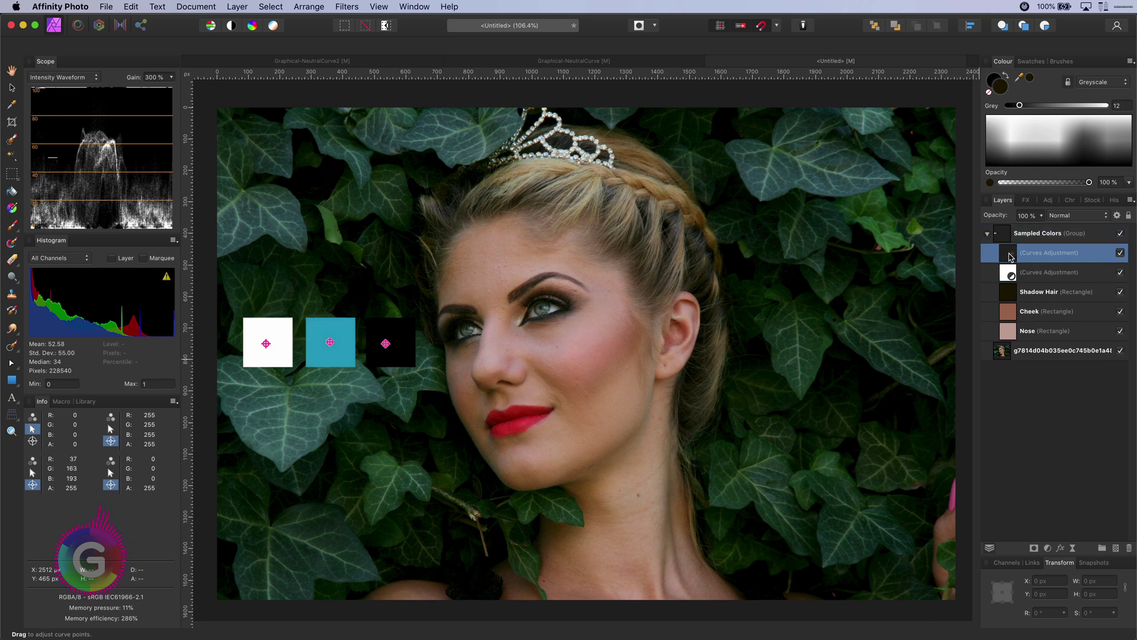
pyautogui.moveTo(1014, 259); pyautogui.dragTo(1048, 351)
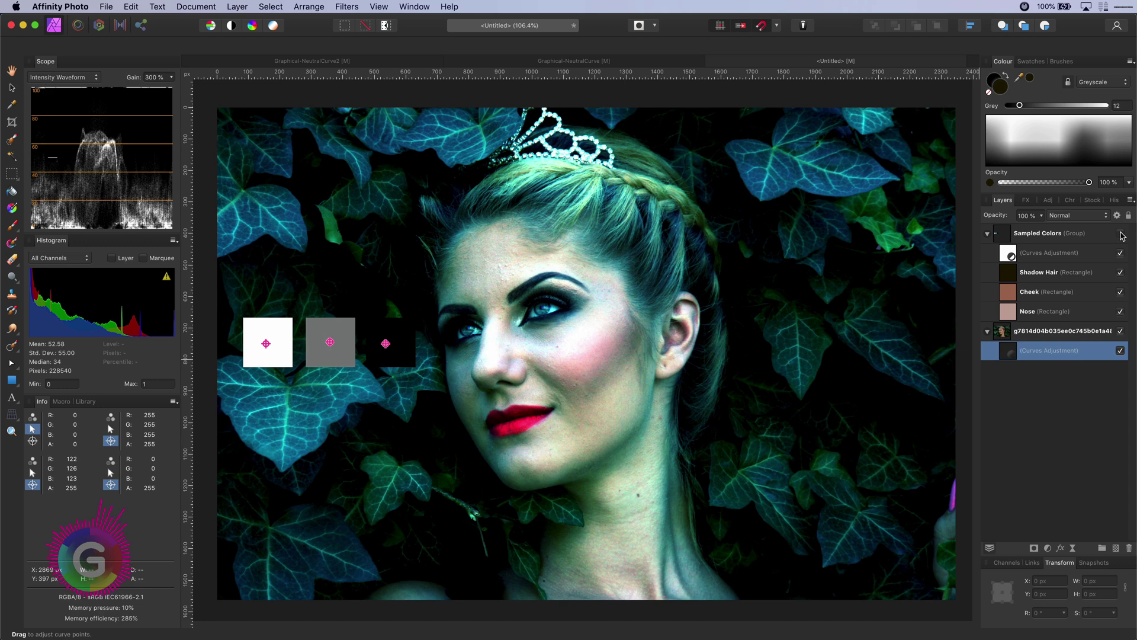
pyautogui.click(1121, 233)
pyautogui.click(988, 235)
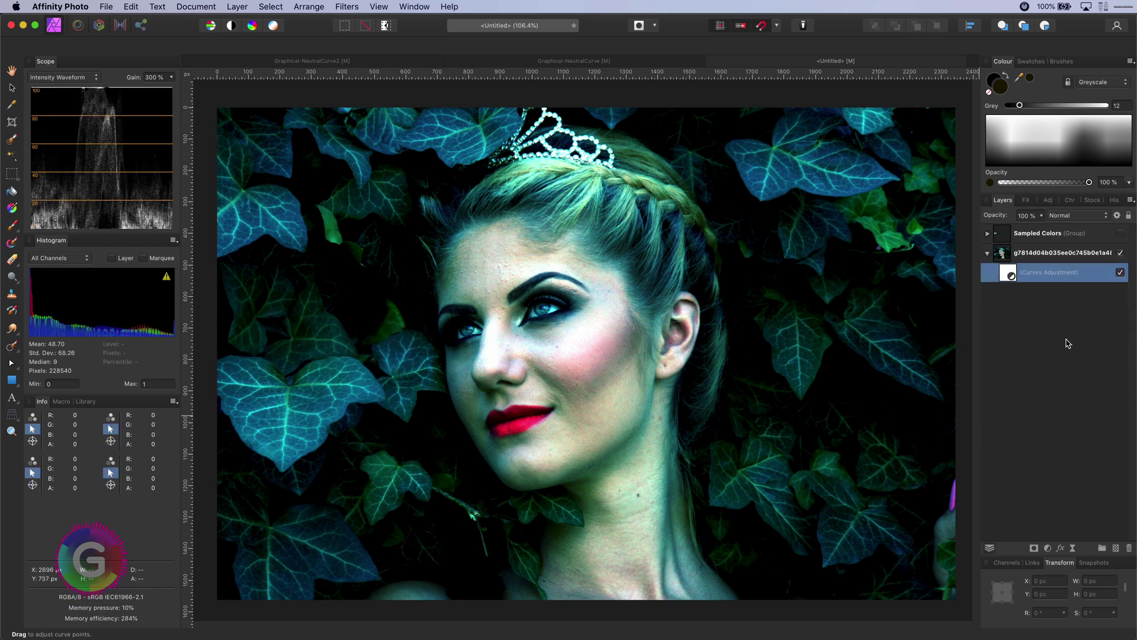
# Set the photo's Curves layer to Luminosity blend mode and compare it on and off
pyautogui.click(1067, 217)
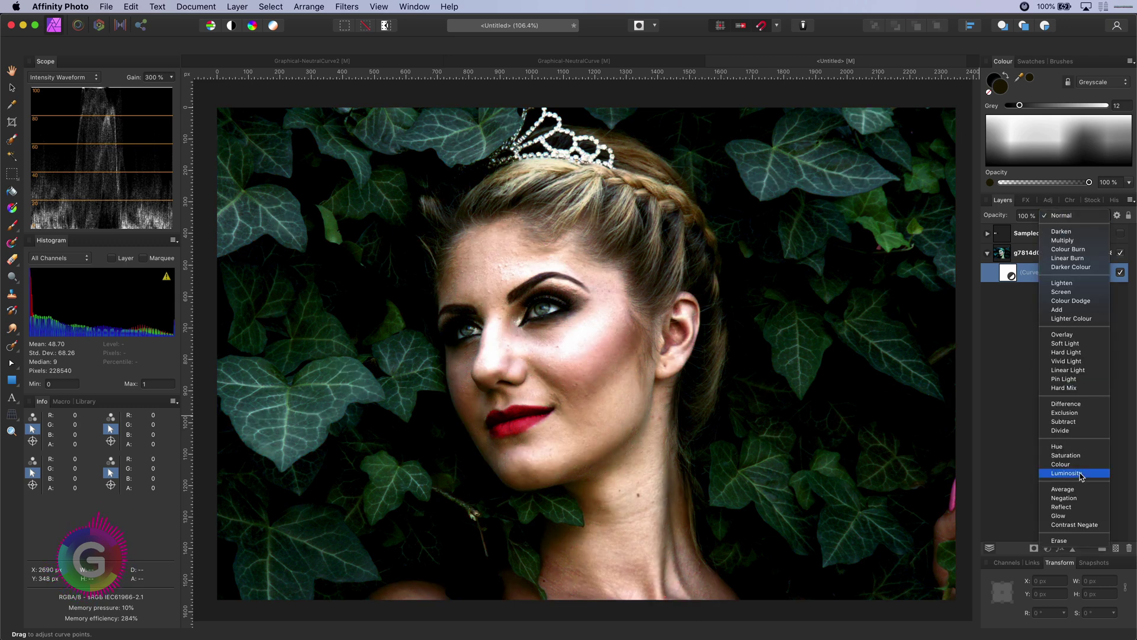
pyautogui.click(1081, 473)
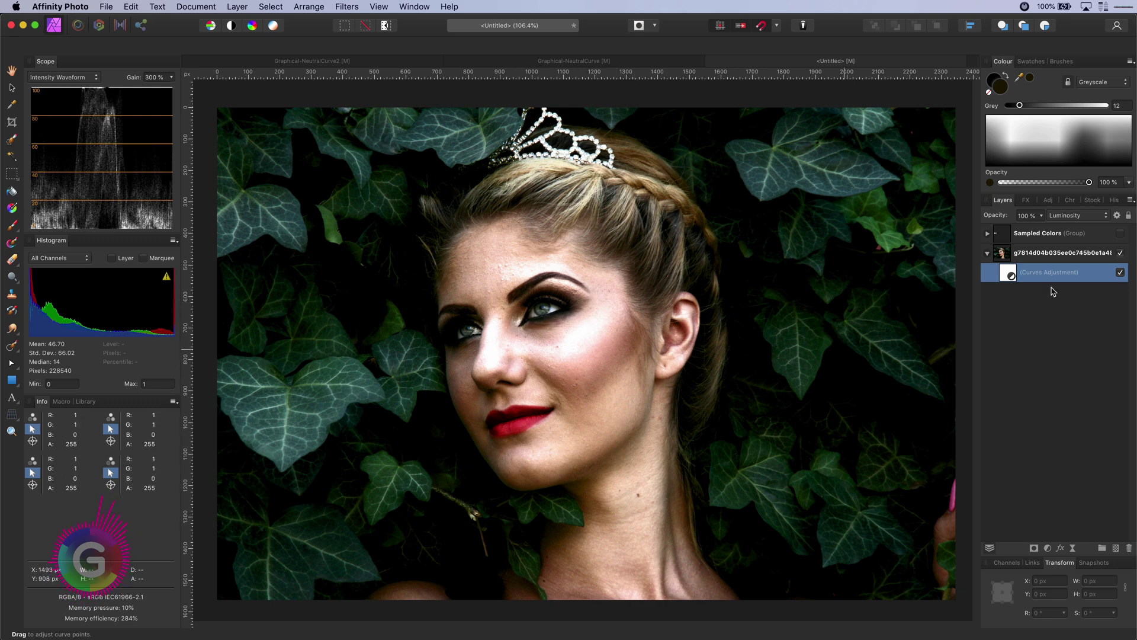
pyautogui.click(1120, 274)
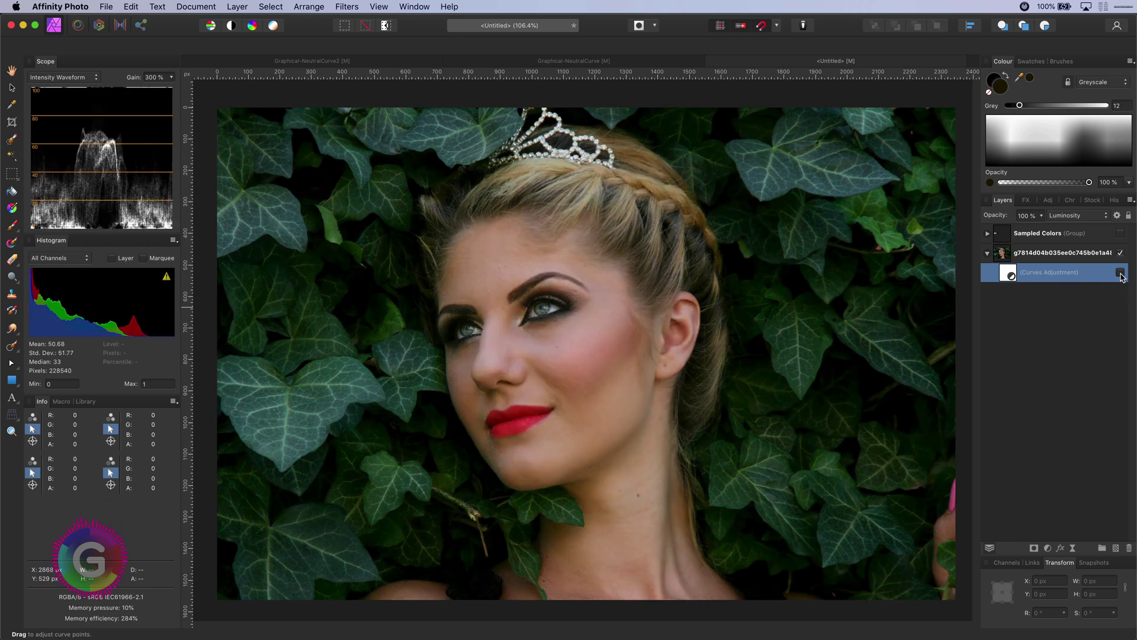
pyautogui.click(1120, 273)
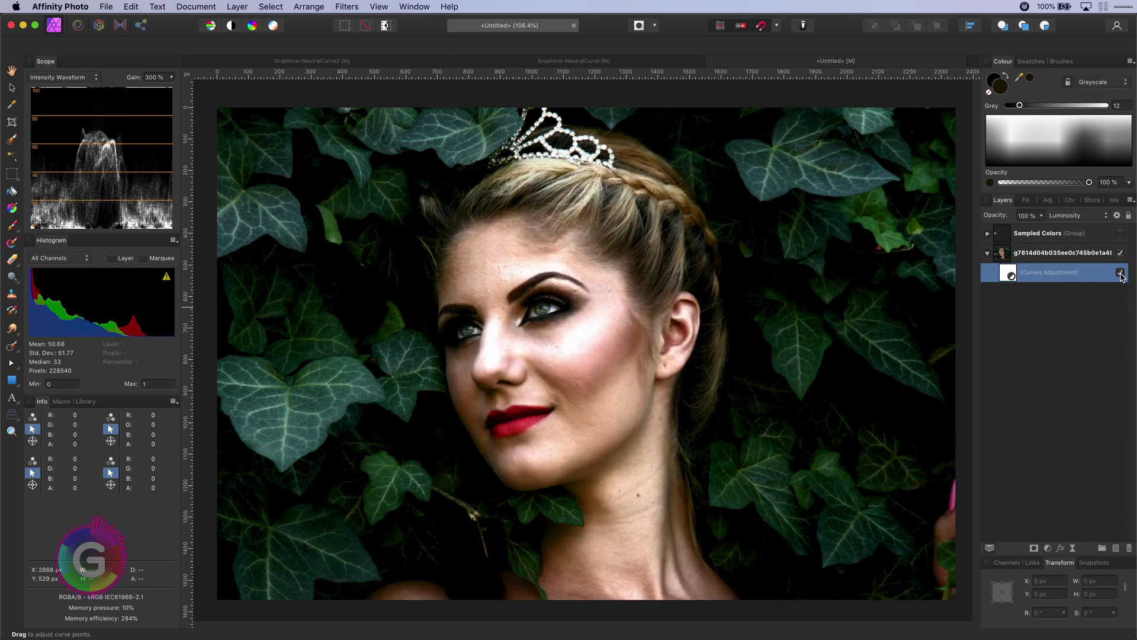
# Ramp the Curves layer's Underlying Composition blend range diagonally from dark to light, then compare
pyautogui.click(1117, 216)
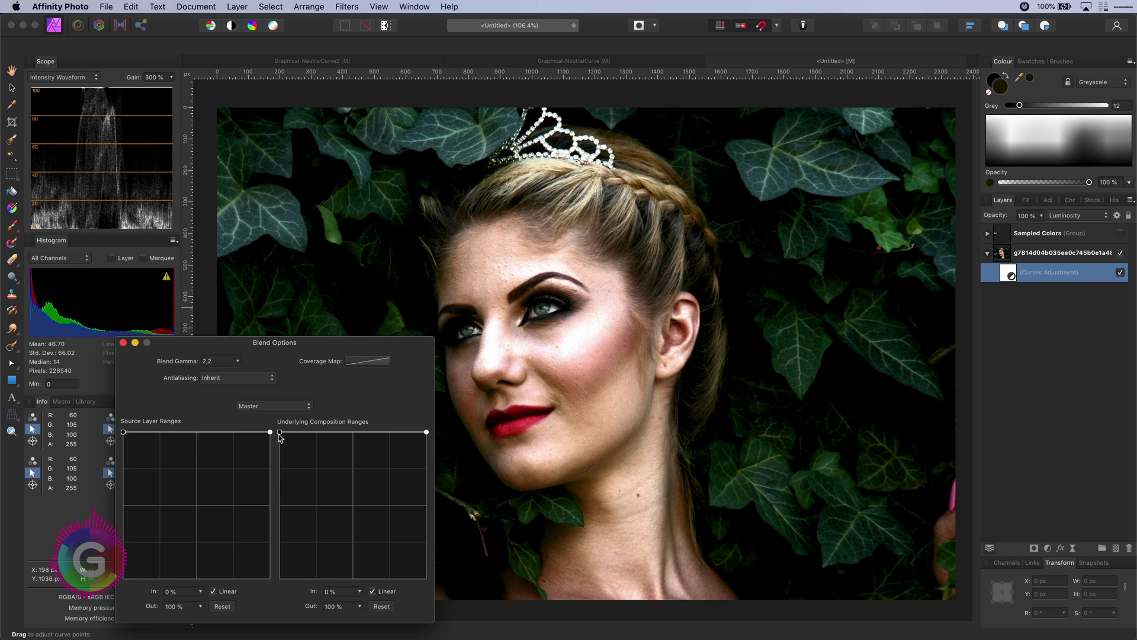
pyautogui.moveTo(279, 432); pyautogui.dragTo(279, 579)
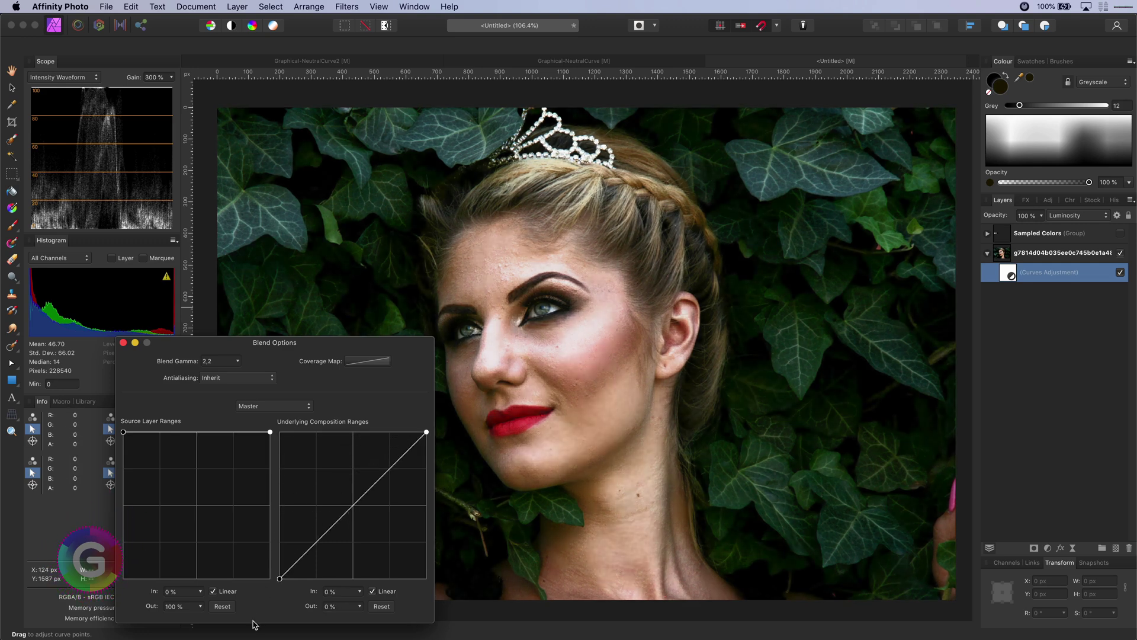
pyautogui.click(124, 343)
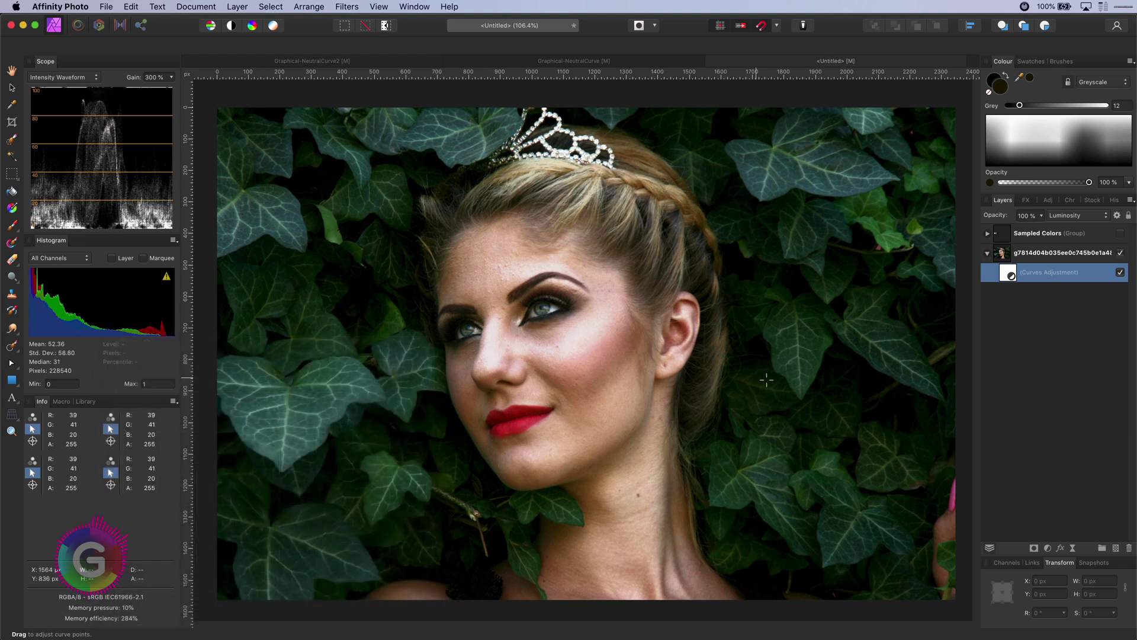
pyautogui.click(1121, 274)
pyautogui.click(1120, 274)
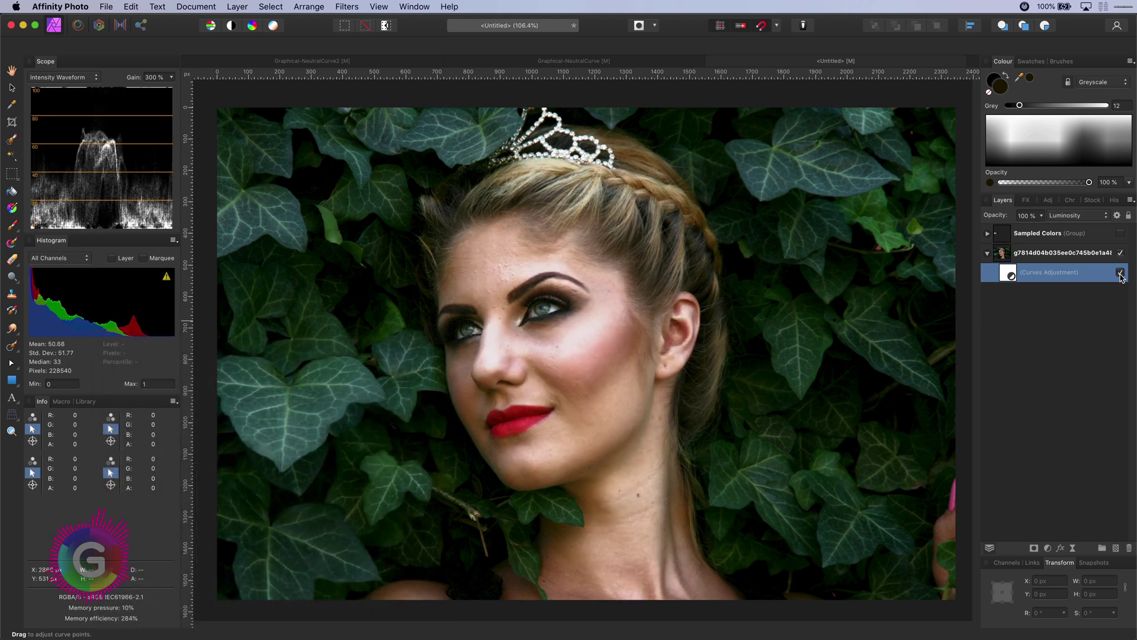
pyautogui.click(1120, 273)
pyautogui.click(1120, 273)
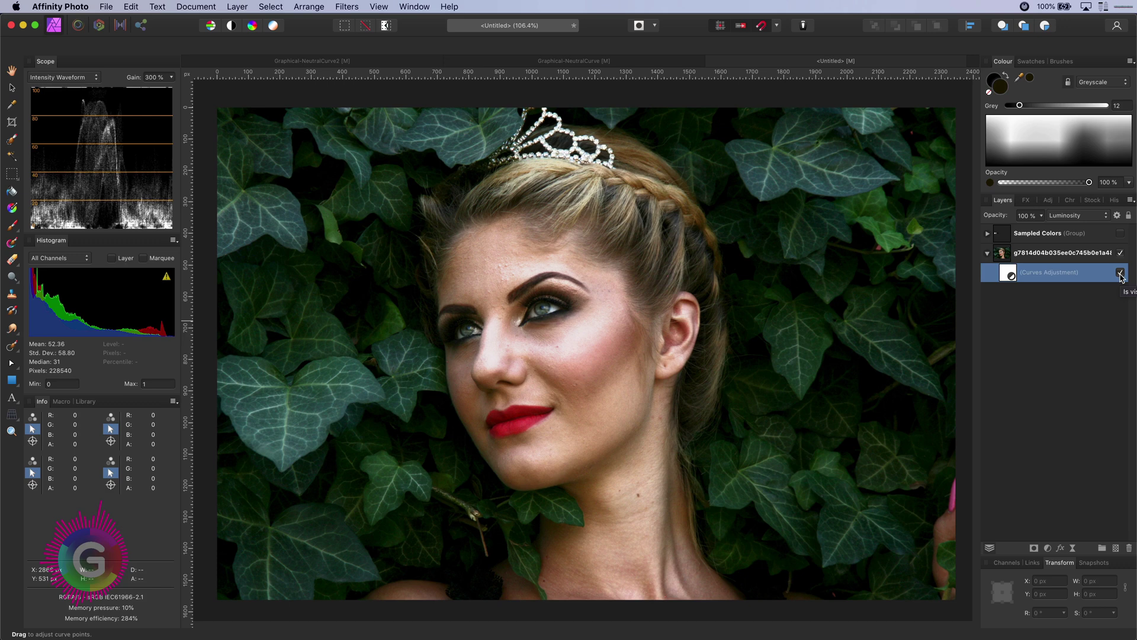
# Lower the Curves layer to about 47% opacity and compare it on and off
pyautogui.moveTo(1002, 220); pyautogui.dragTo(972, 220)
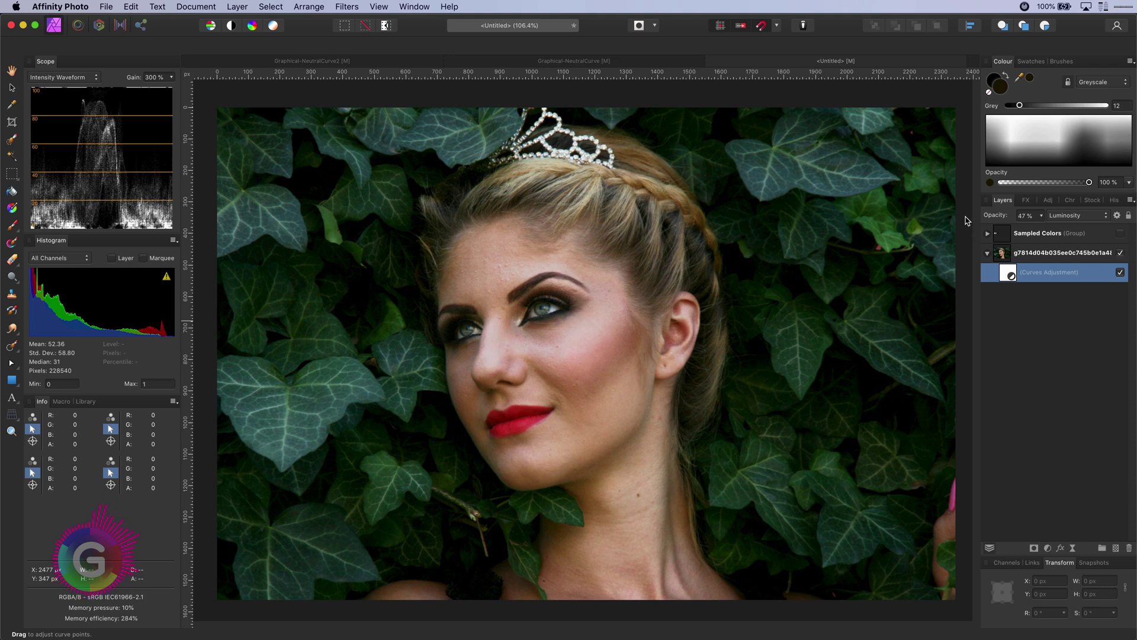
pyautogui.click(1120, 274)
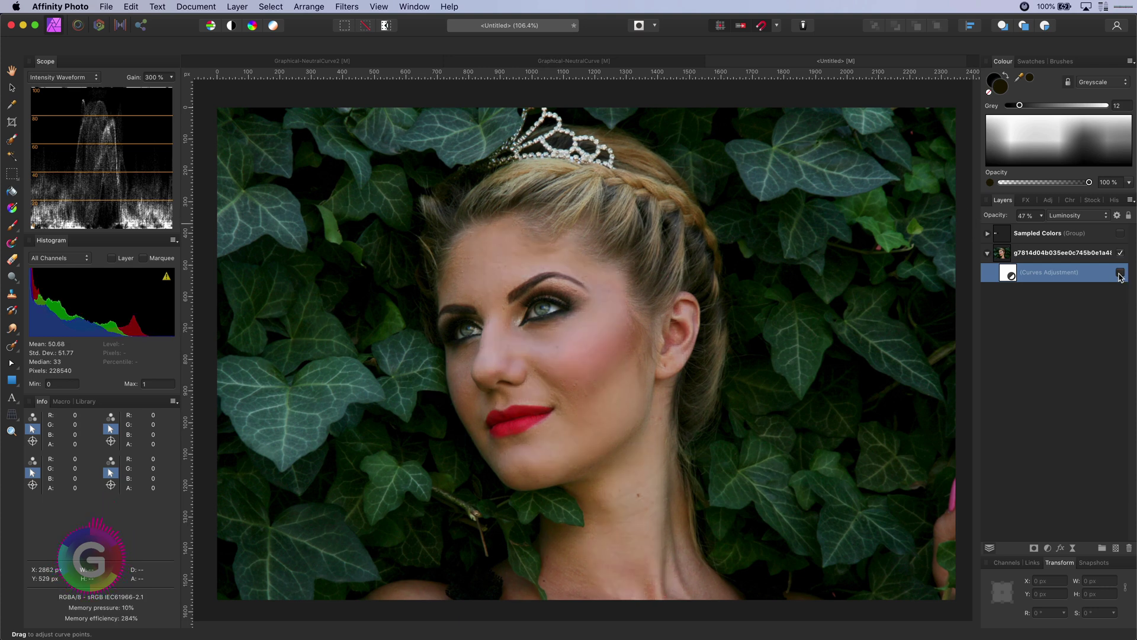
pyautogui.click(1120, 273)
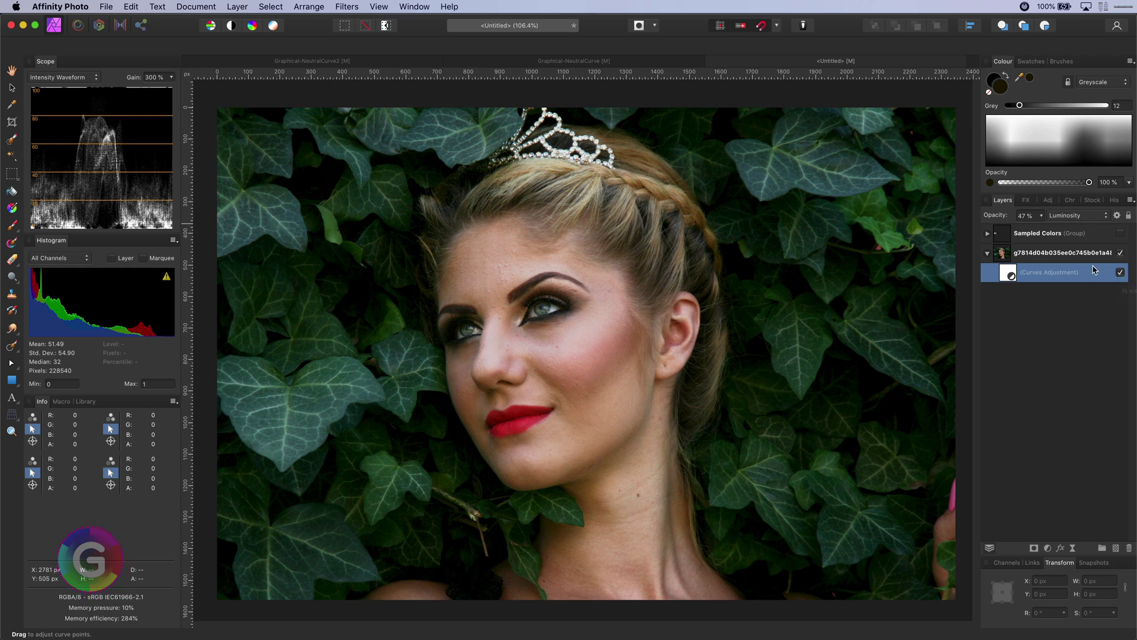
# Try the Soft Light blend mode on the Curves layer and compare it on and off
pyautogui.click(1069, 217)
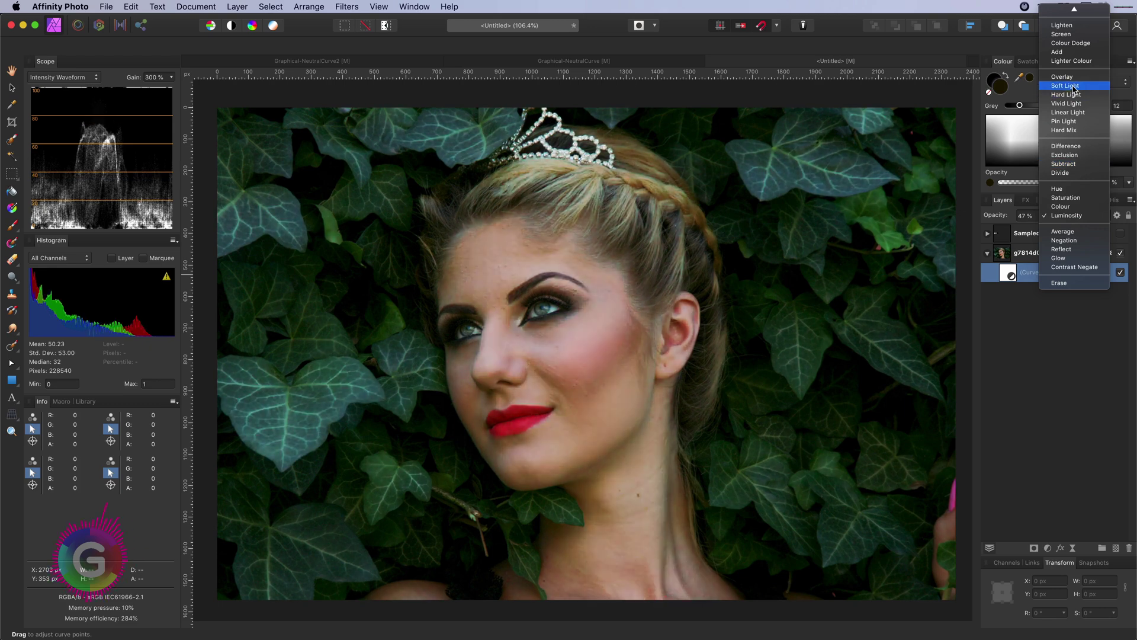
pyautogui.press('Return')
pyautogui.click(1120, 273)
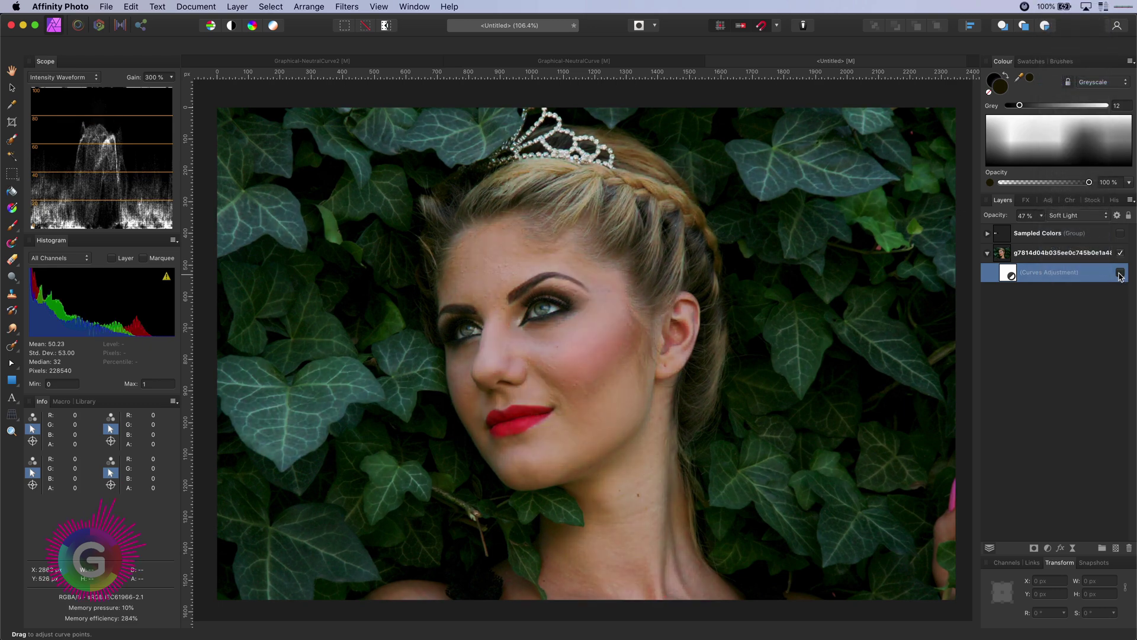
pyautogui.click(1120, 273)
pyautogui.click(1121, 273)
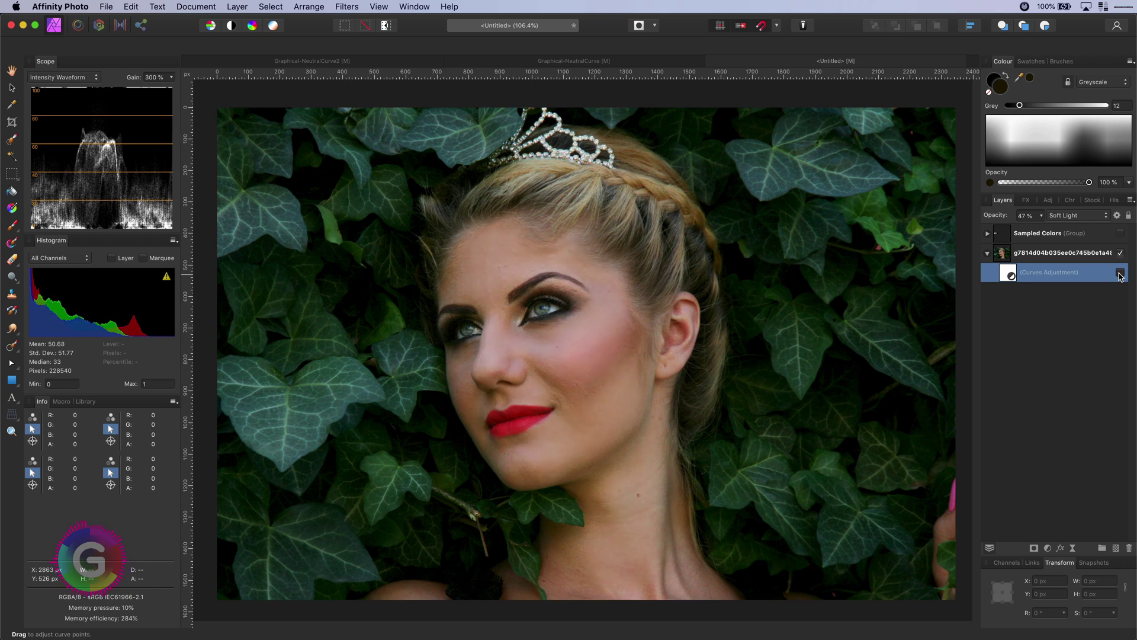
pyautogui.click(1120, 273)
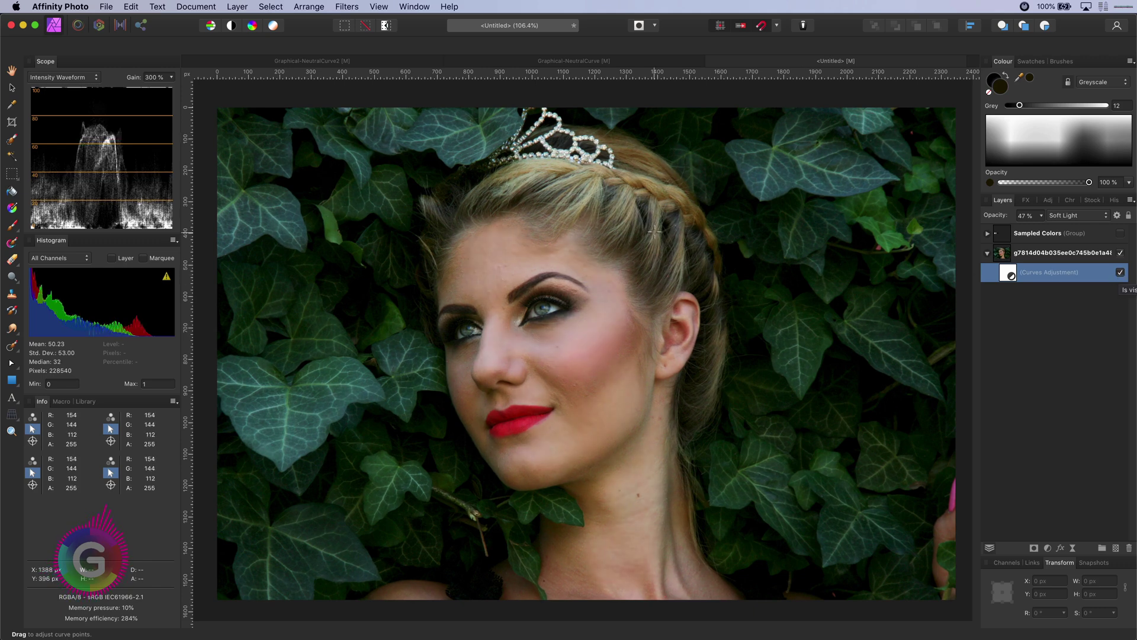
# Return the Curves layer to Luminosity blend mode at 100% opacity
pyautogui.click(1064, 217)
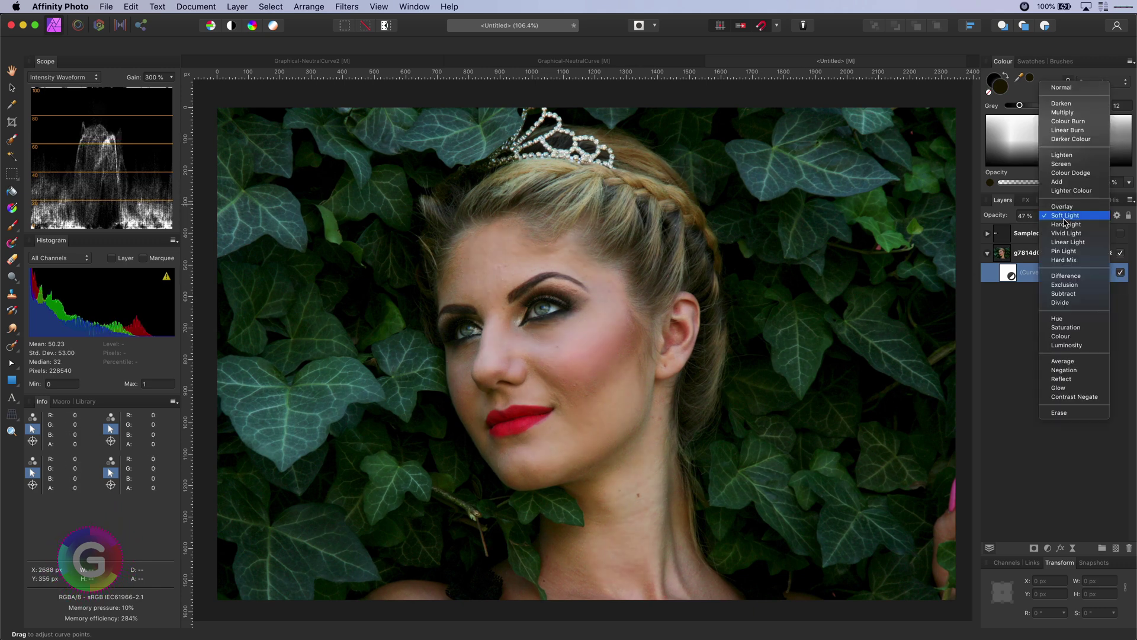
pyautogui.click(1067, 345)
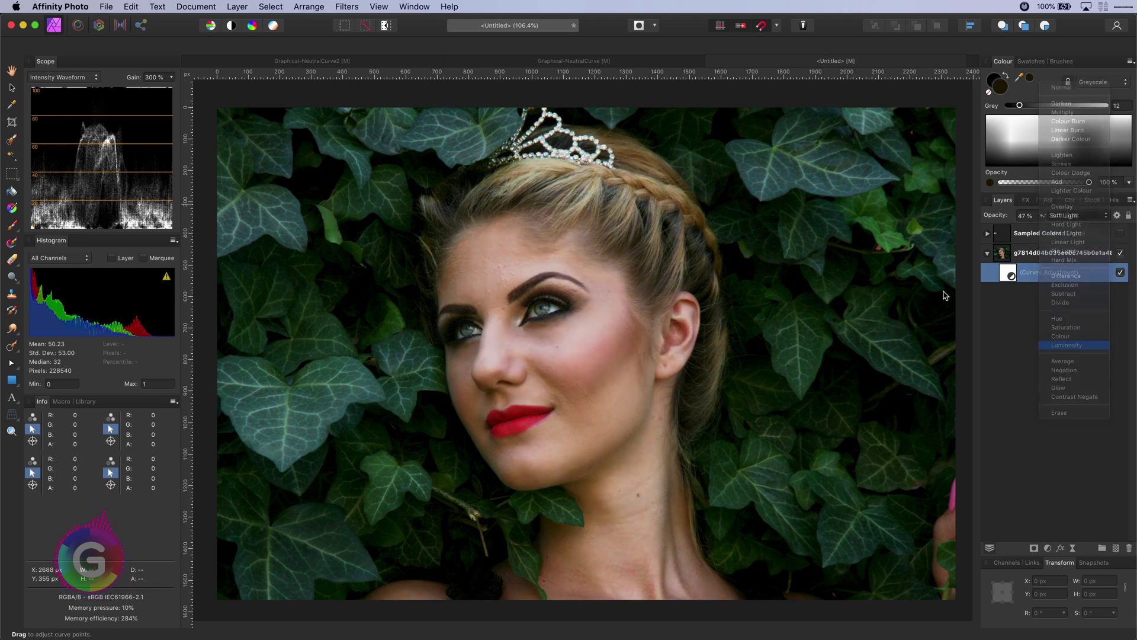
pyautogui.moveTo(1005, 216); pyautogui.dragTo(1084, 218)
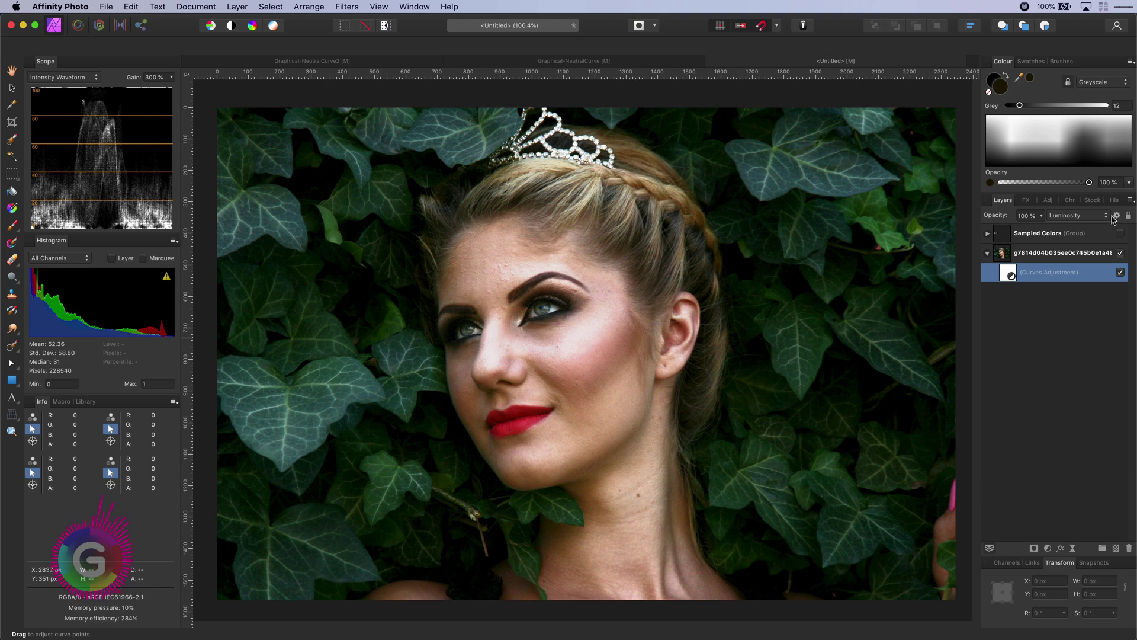
# Give the Curves layer a V-shaped underlying blend range with its midpoint pulled to 0%
pyautogui.click(1117, 216)
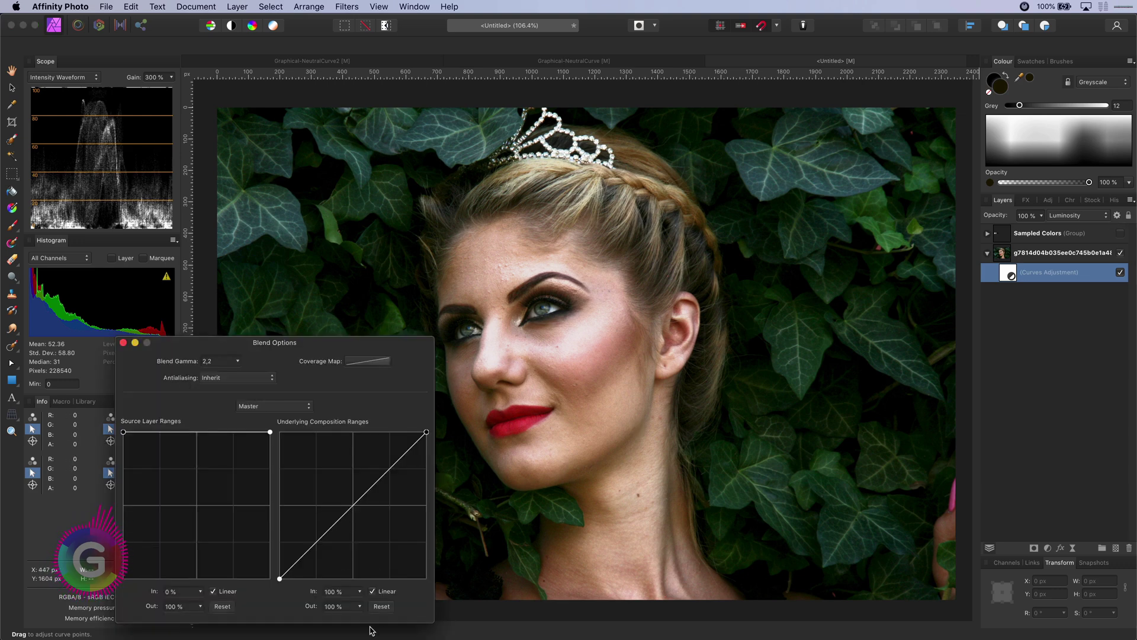
pyautogui.click(386, 608)
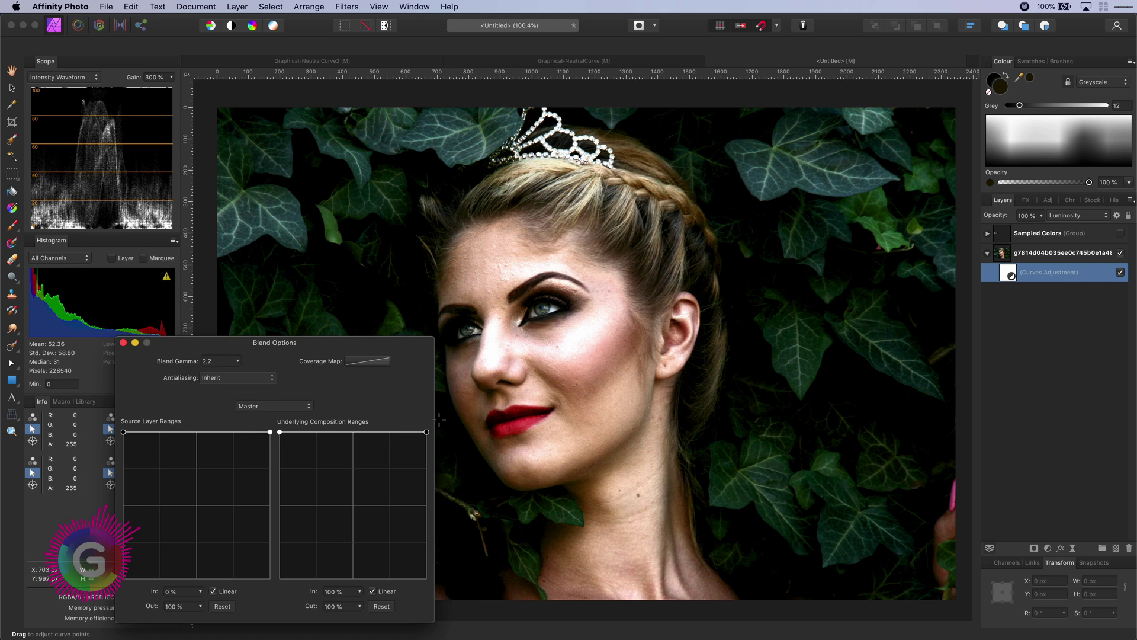
pyautogui.click(353, 433)
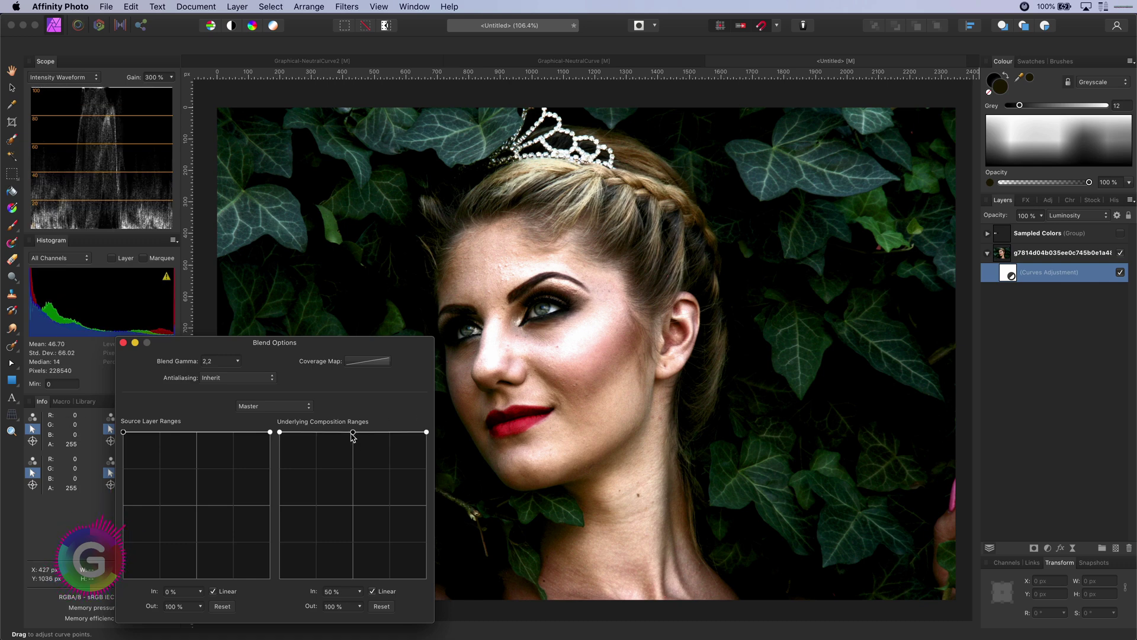
pyautogui.moveTo(353, 434); pyautogui.dragTo(352, 595)
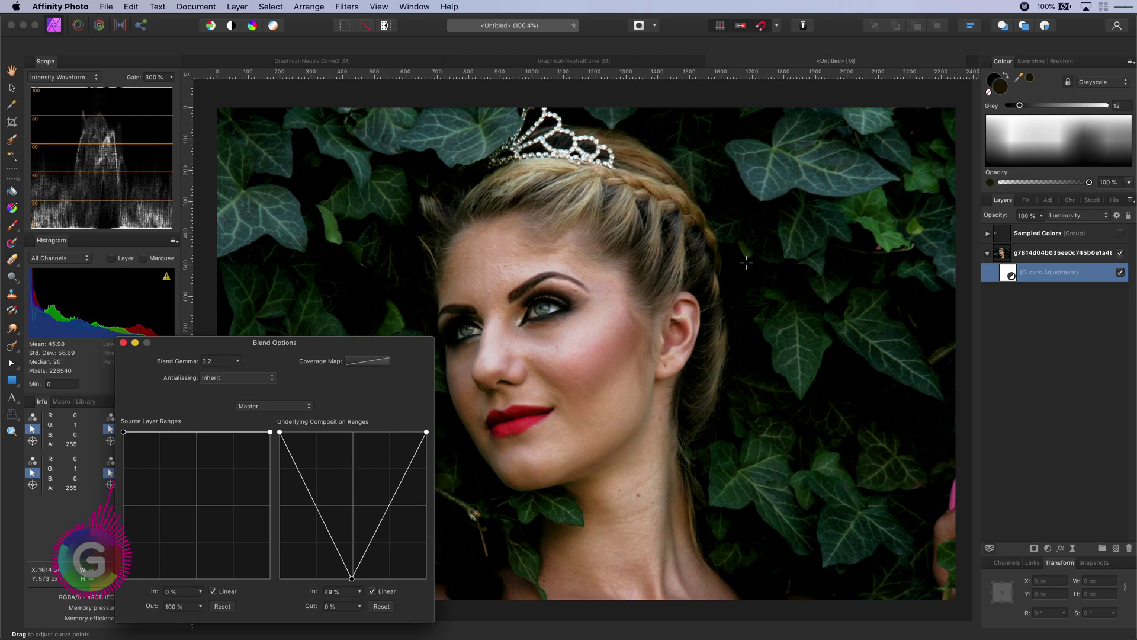
pyautogui.click(123, 343)
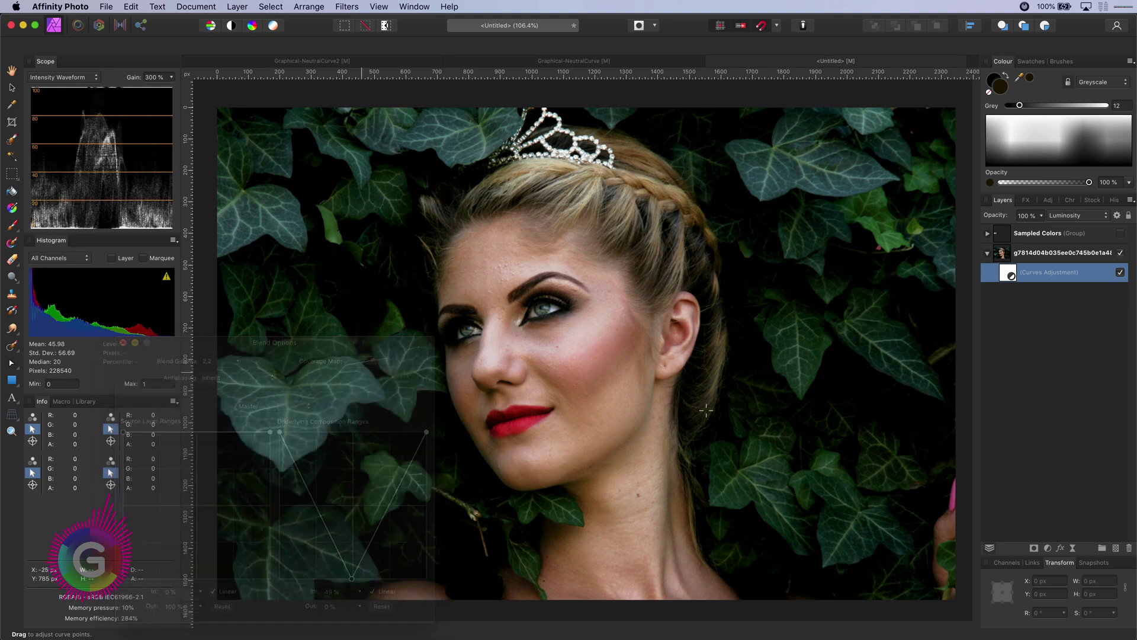
# Compare the Curves layer on and off, then lower its opacity to 74%
pyautogui.click(1120, 273)
pyautogui.click(1120, 273)
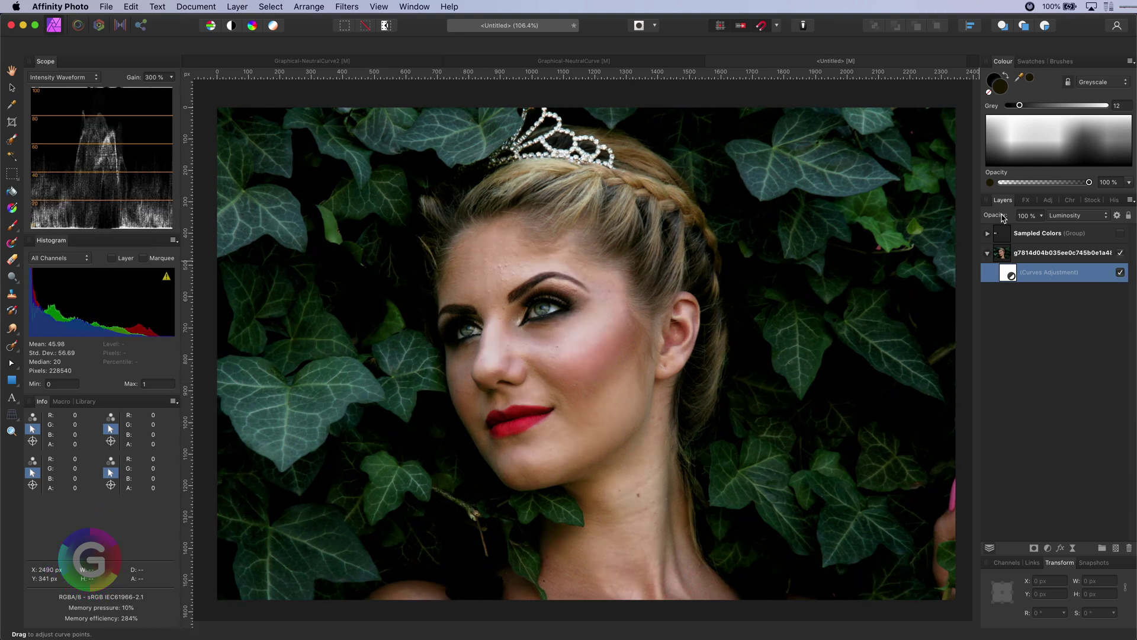
pyautogui.moveTo(996, 217); pyautogui.dragTo(972, 217)
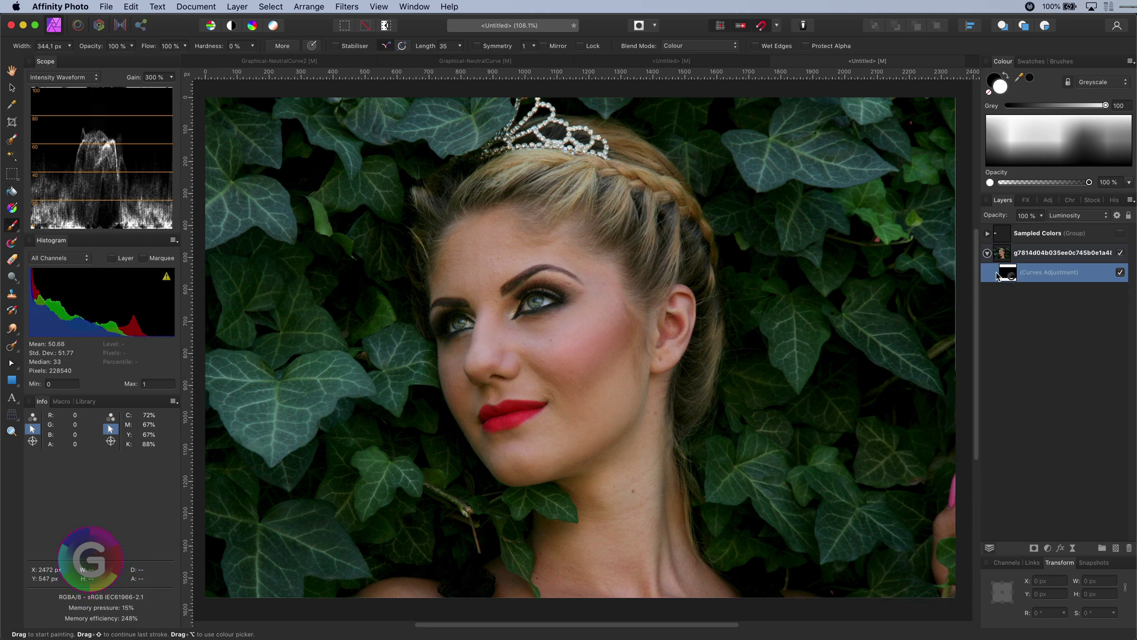
# Paint white on the Curves mask over the forehead and temple with the Paint Brush, then compare
pyautogui.press('b')
pyautogui.press('b')
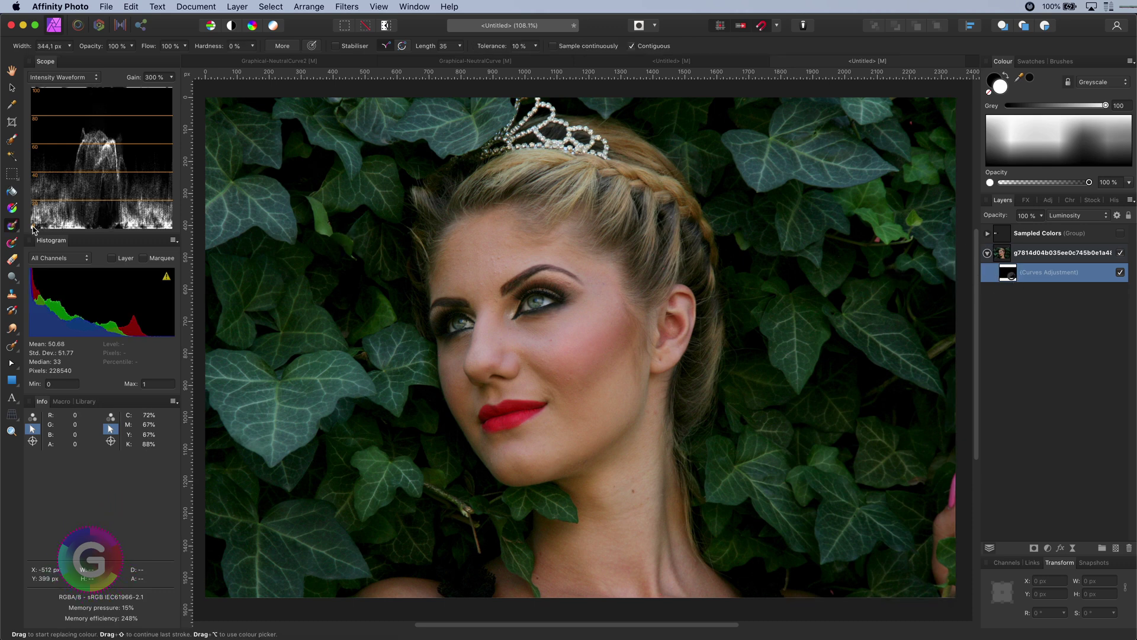
pyautogui.click(12, 225)
pyautogui.click(33, 228)
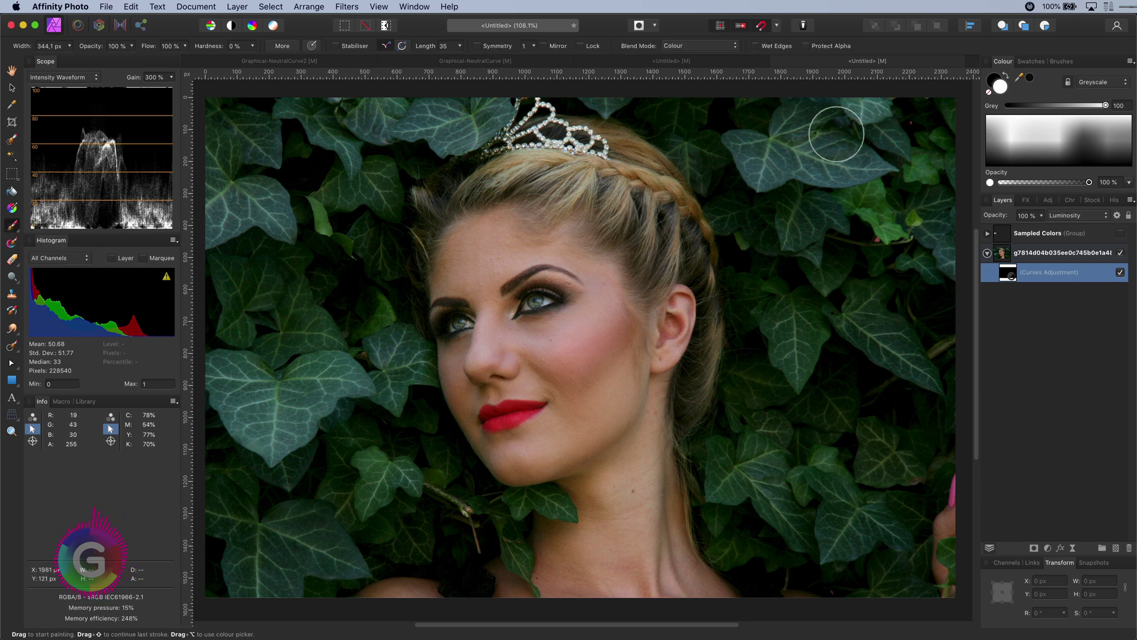
pyautogui.press(']')
pyautogui.press(']')
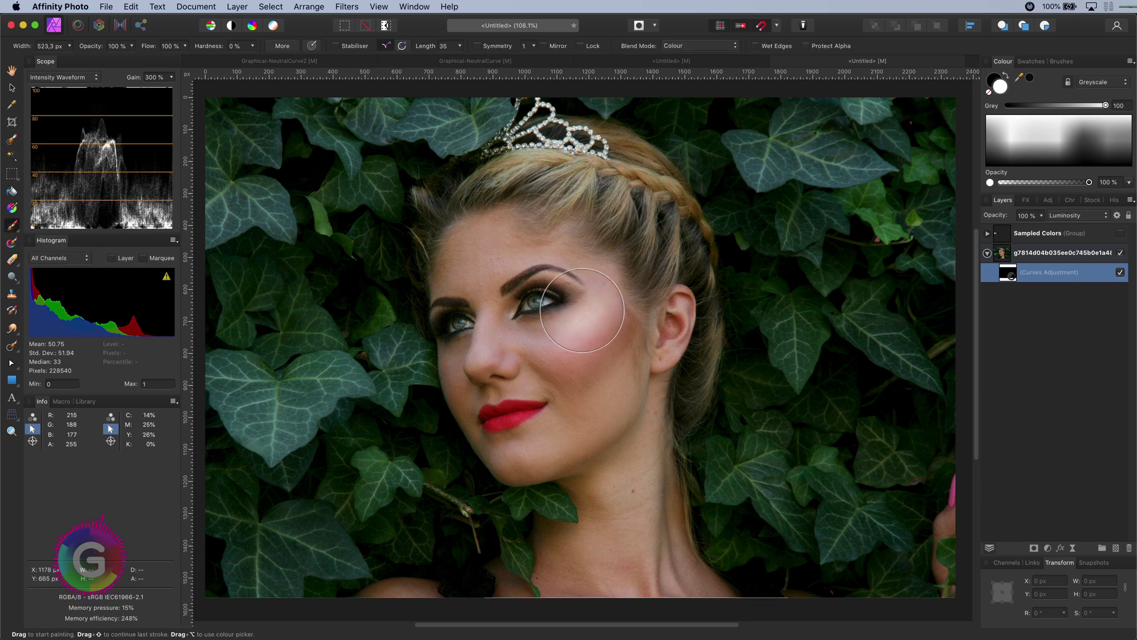
pyautogui.moveTo(484, 375); pyautogui.dragTo(589, 482)
pyautogui.press('[')
pyautogui.press('[')
pyautogui.press('[')
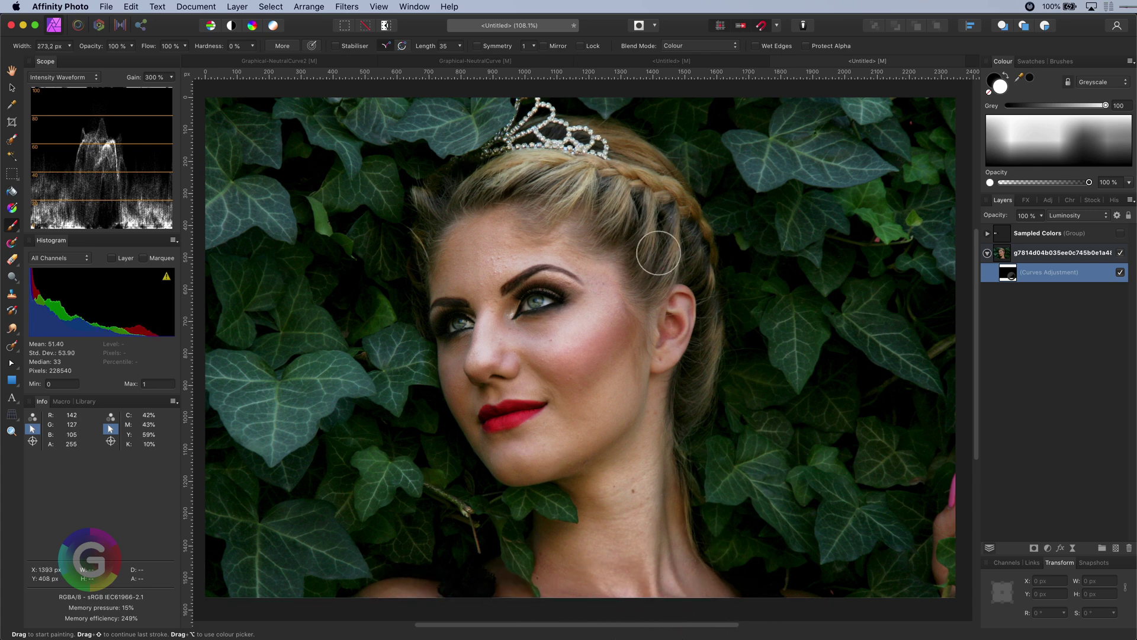
pyautogui.click(1121, 272)
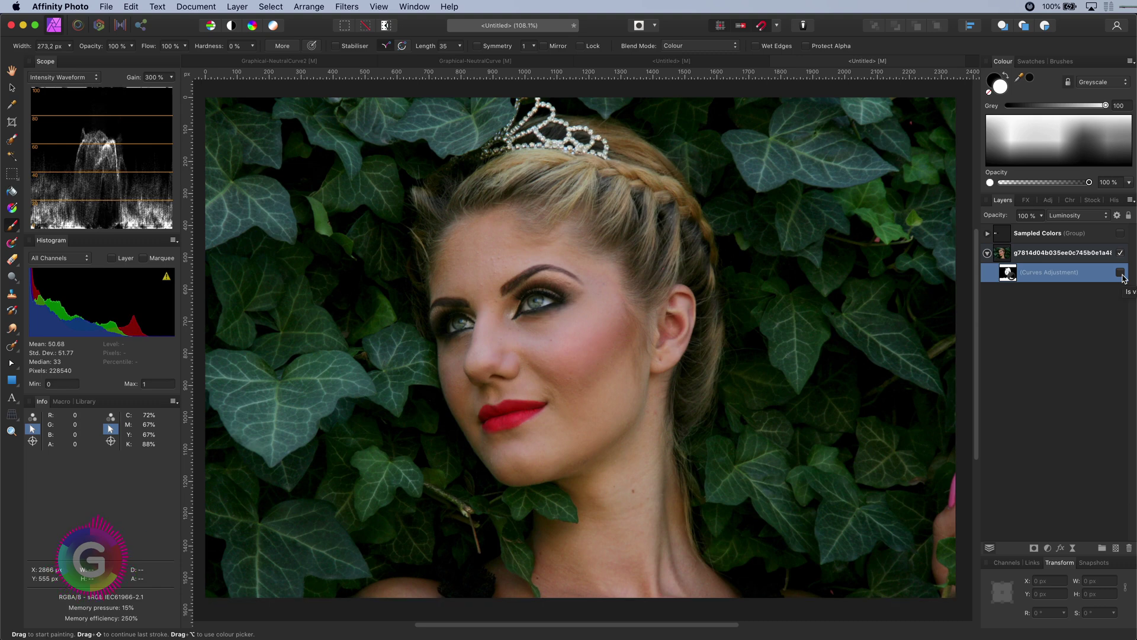
pyautogui.click(1121, 274)
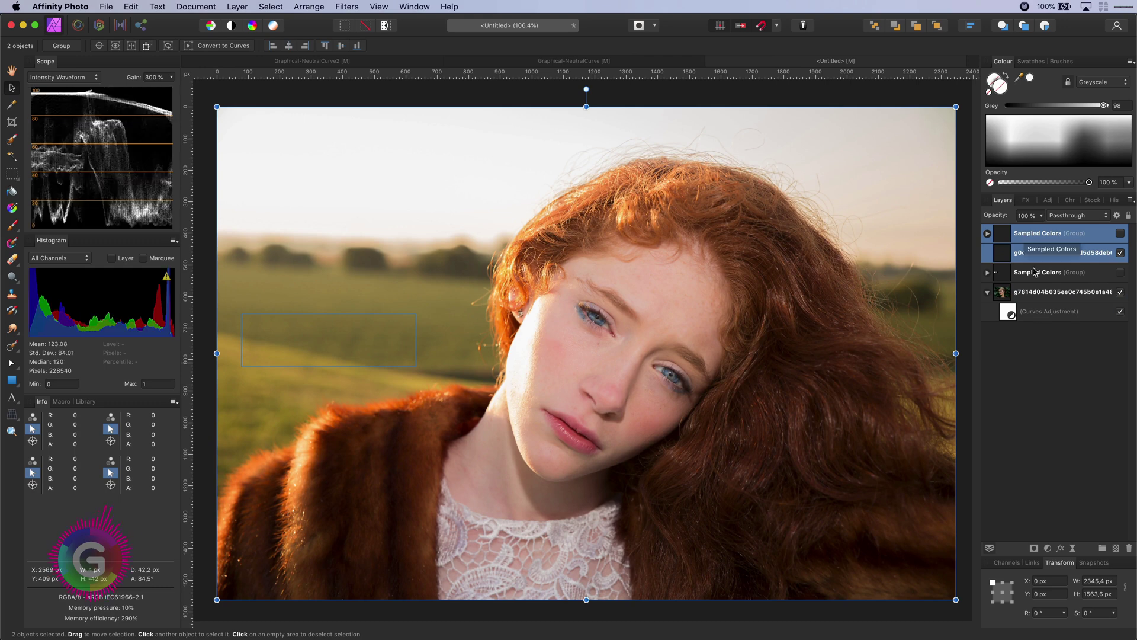
# Select the redhead photo, expand Sampled Colors and show its swatches
pyautogui.click(1080, 427)
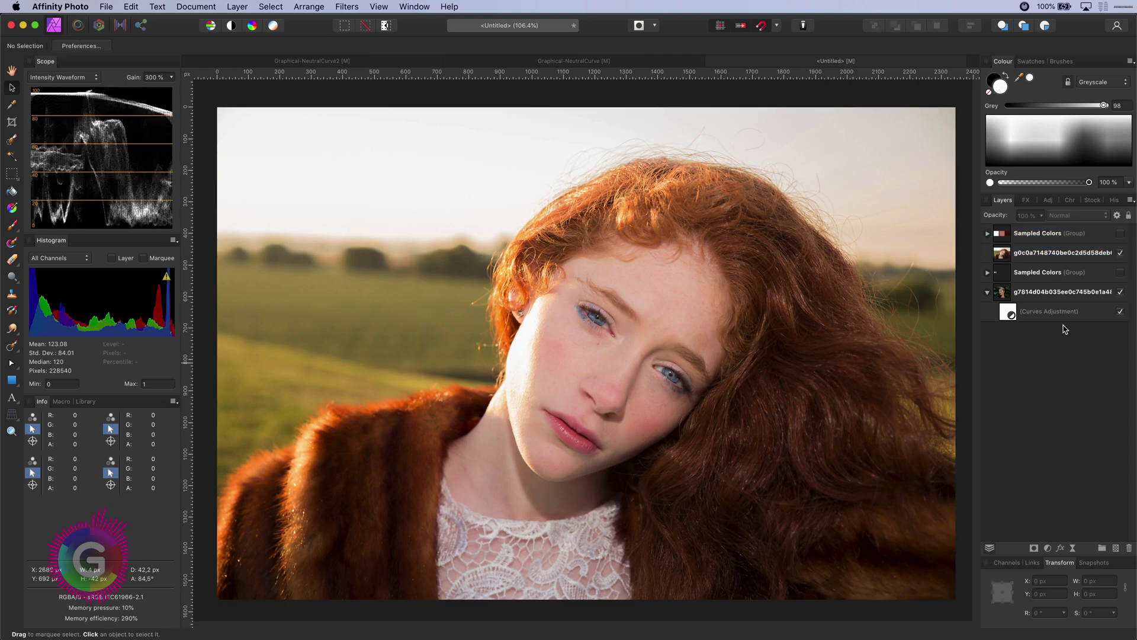
pyautogui.click(1046, 254)
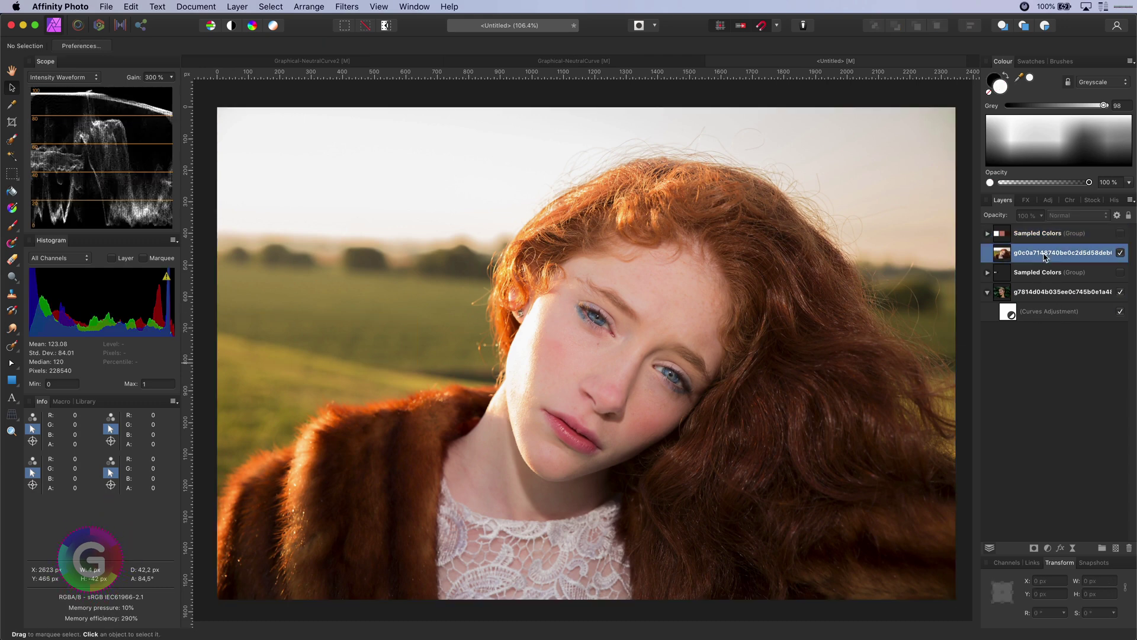
pyautogui.click(988, 235)
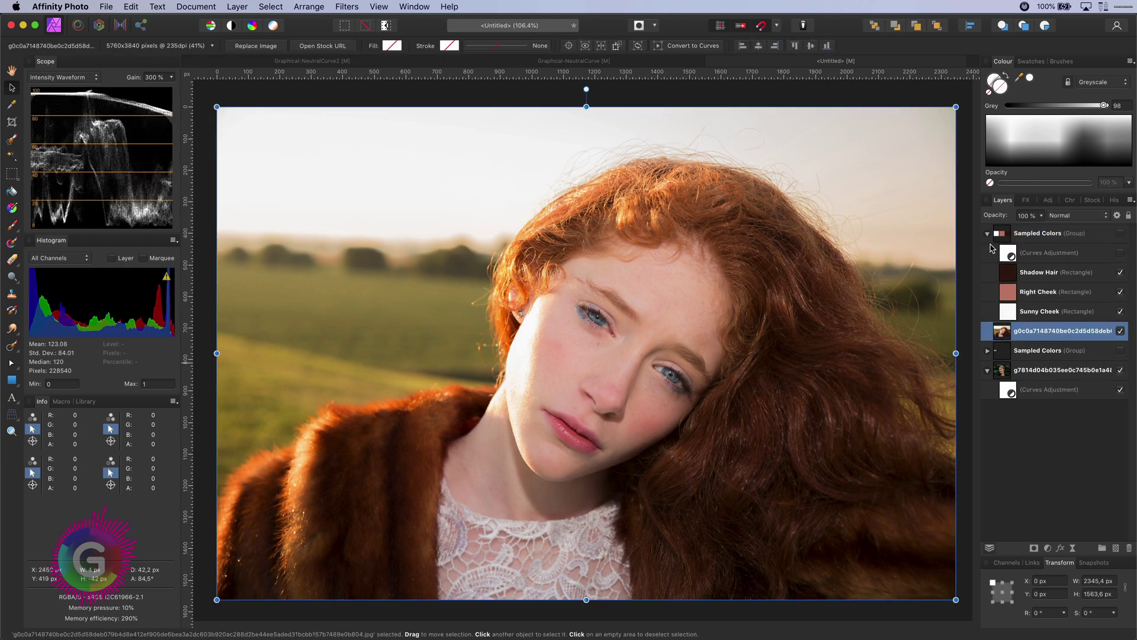
pyautogui.click(1120, 234)
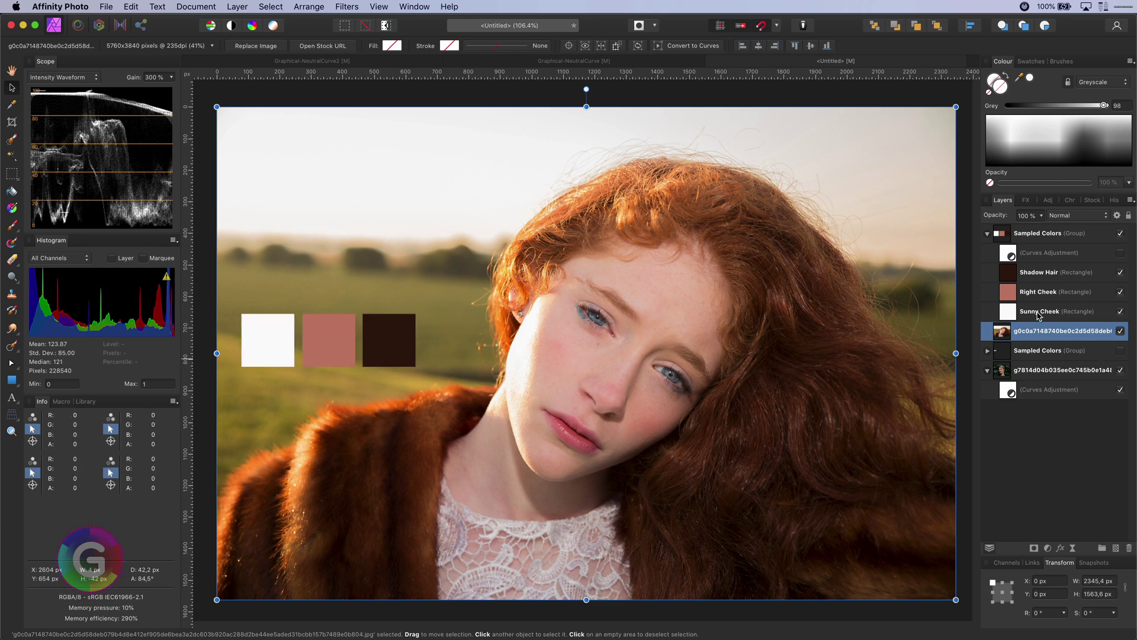
# Sample sunny cheek, right cheek and shadow hair, then enable the group's Curves to grey them
pyautogui.click(520, 380)
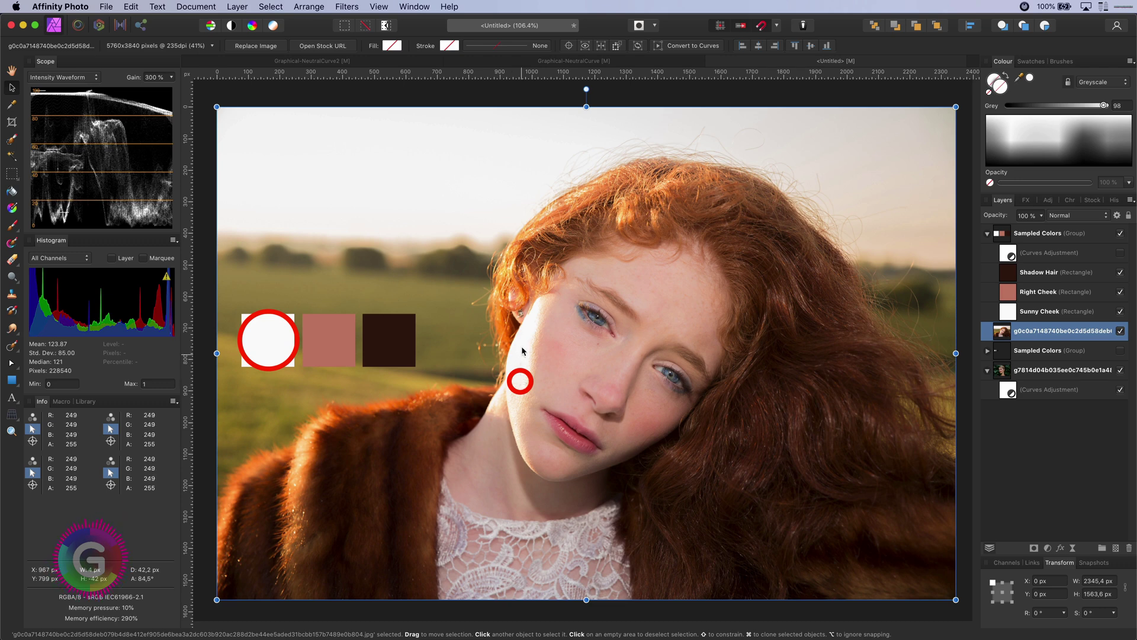
pyautogui.click(647, 431)
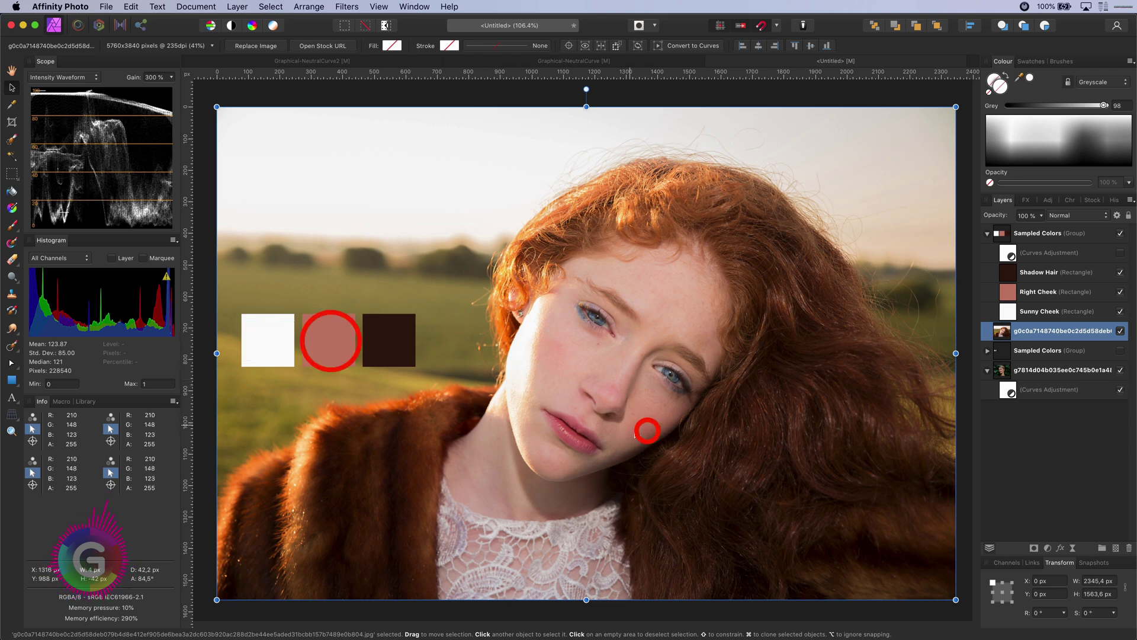
pyautogui.click(642, 461)
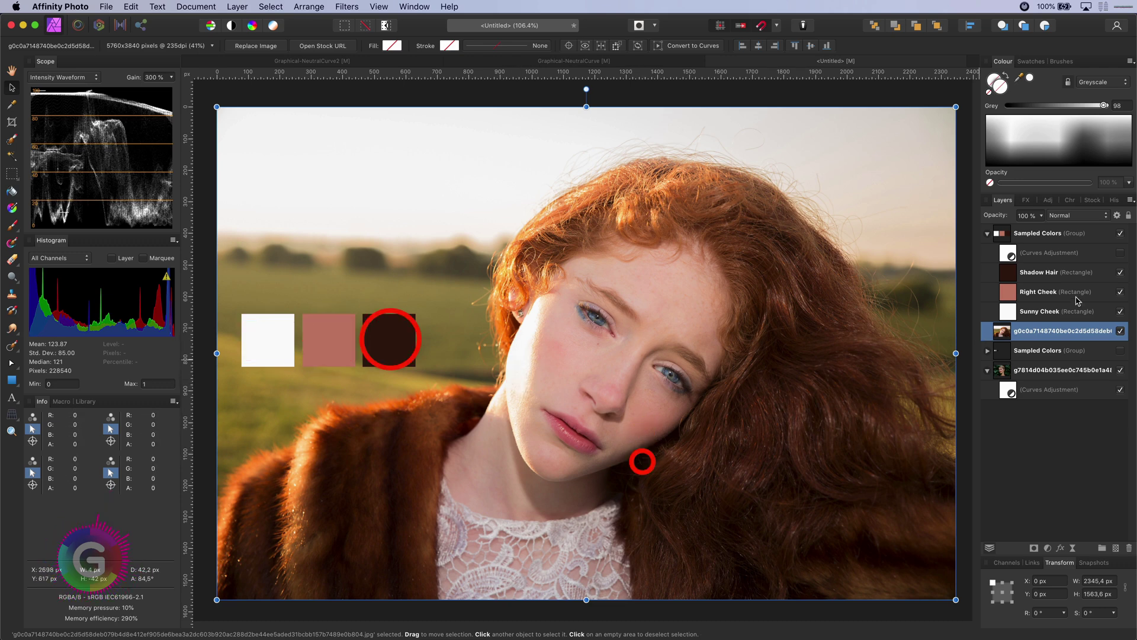
pyautogui.click(1121, 252)
pyautogui.click(1013, 255)
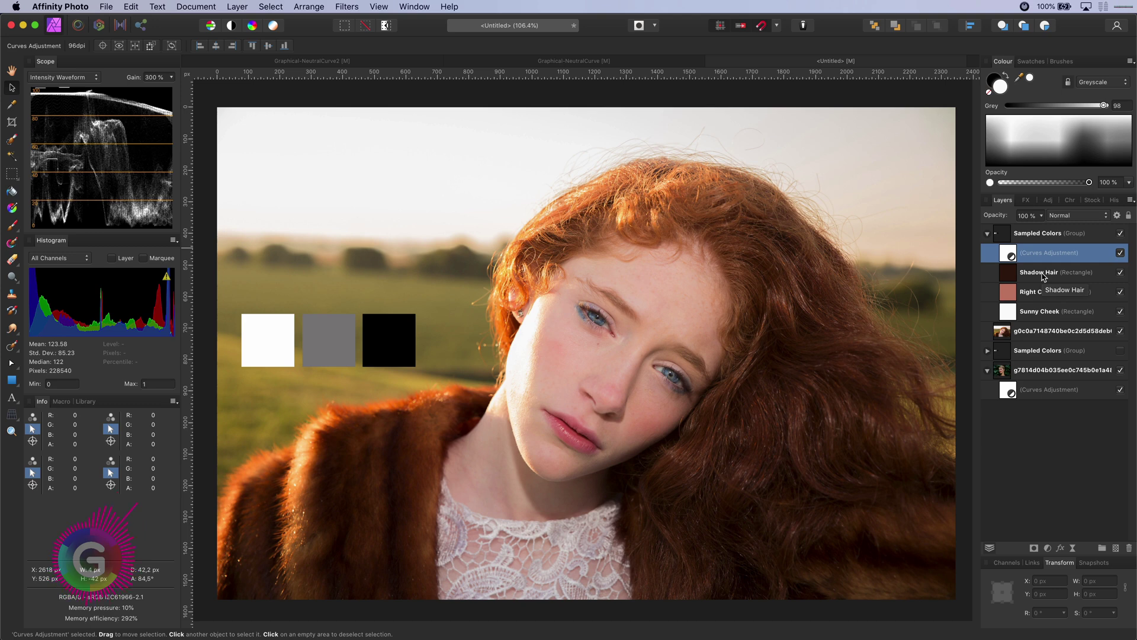
# Move the Curves Adjustment into the redhead photo layer, hide the swatch group, and blend it as Luminosity
pyautogui.moveTo(1010, 261); pyautogui.dragTo(1061, 332)
pyautogui.click(988, 233)
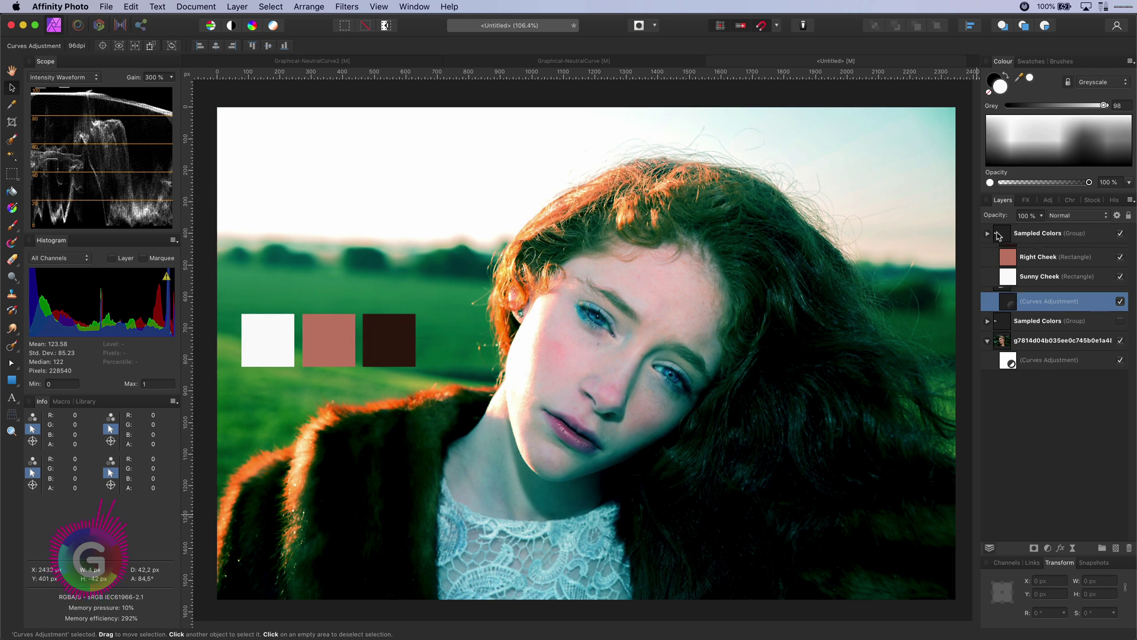
pyautogui.click(1121, 233)
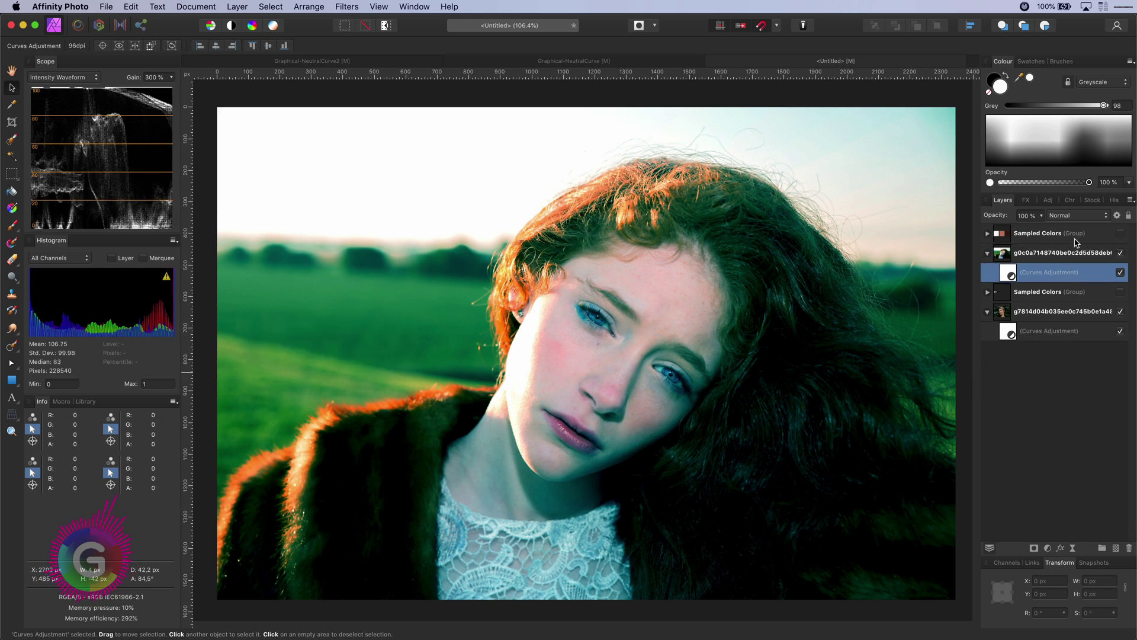
pyautogui.click(1065, 218)
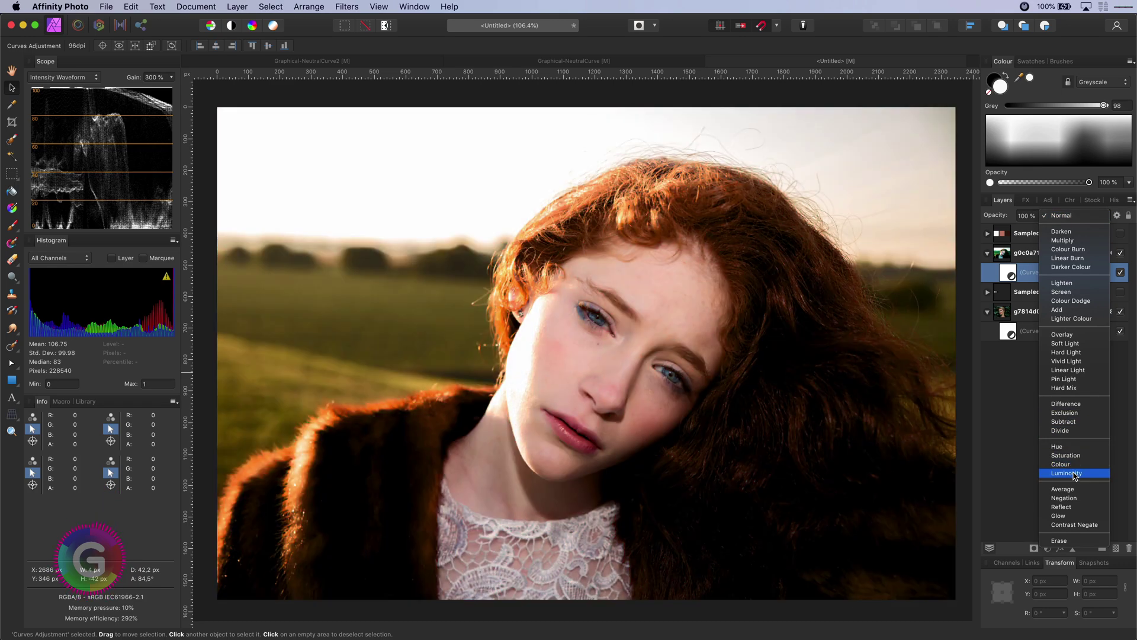
pyautogui.click(1074, 474)
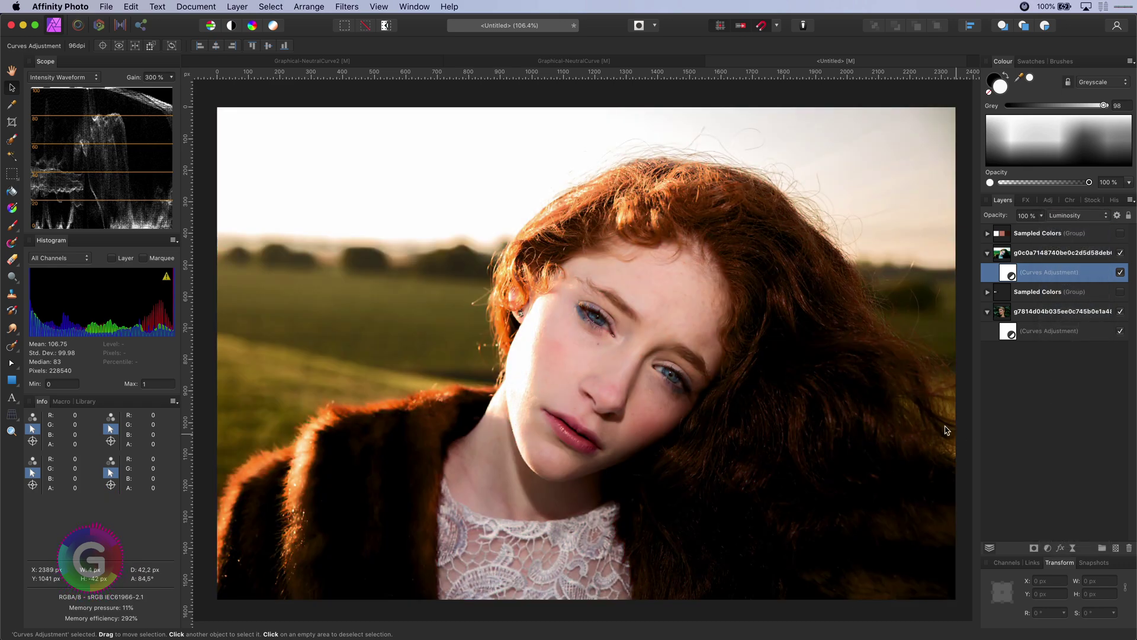
# Ramp the Curves layer's underlying blend range from dark to light and compare with and without it
pyautogui.click(1120, 273)
pyautogui.click(1120, 273)
pyautogui.click(1117, 215)
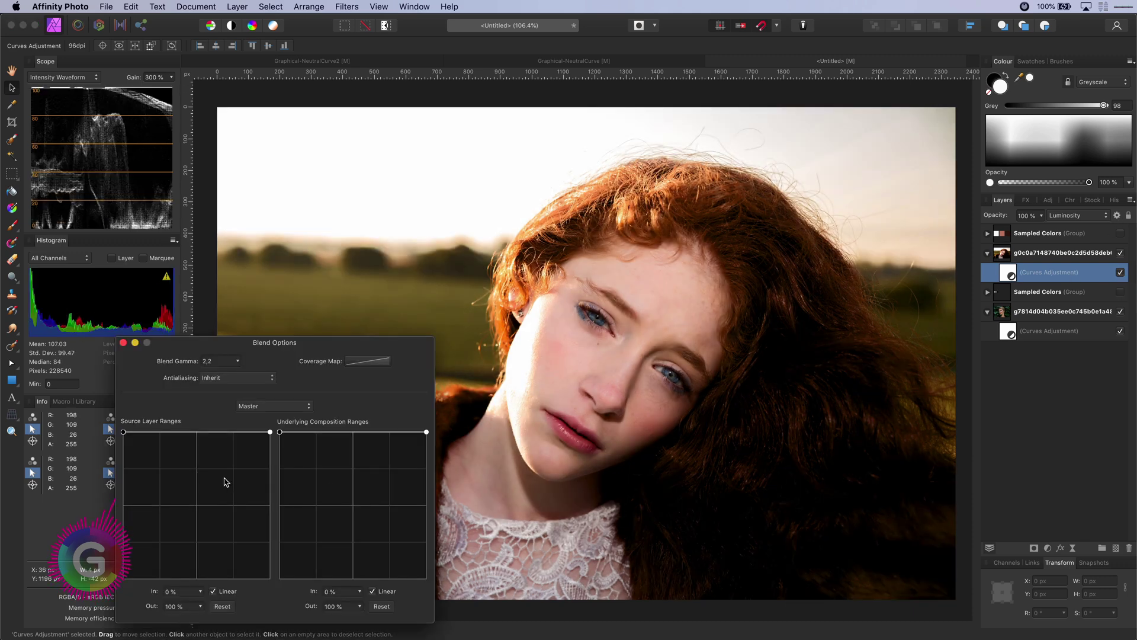
pyautogui.moveTo(279, 431); pyautogui.dragTo(280, 578)
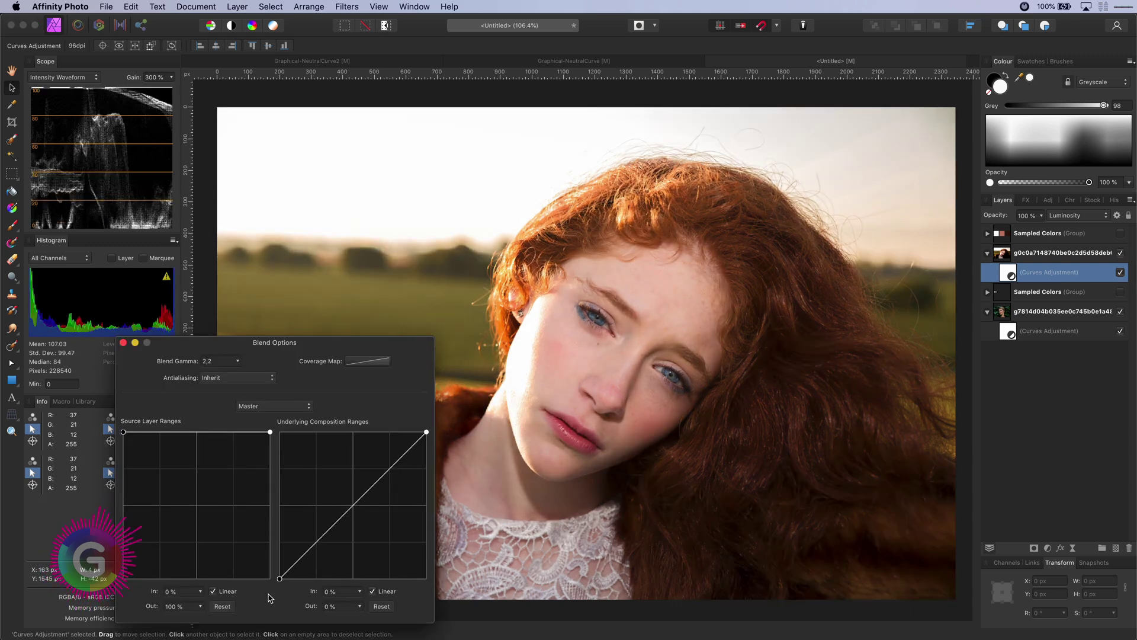
pyautogui.click(123, 342)
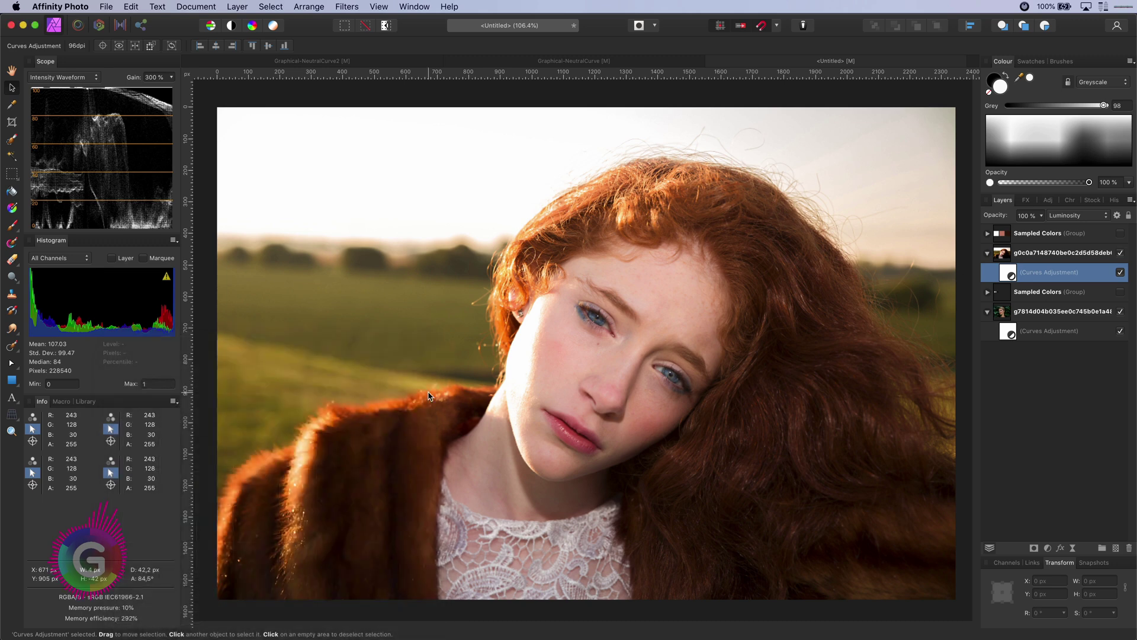
pyautogui.click(1120, 272)
pyautogui.click(1120, 272)
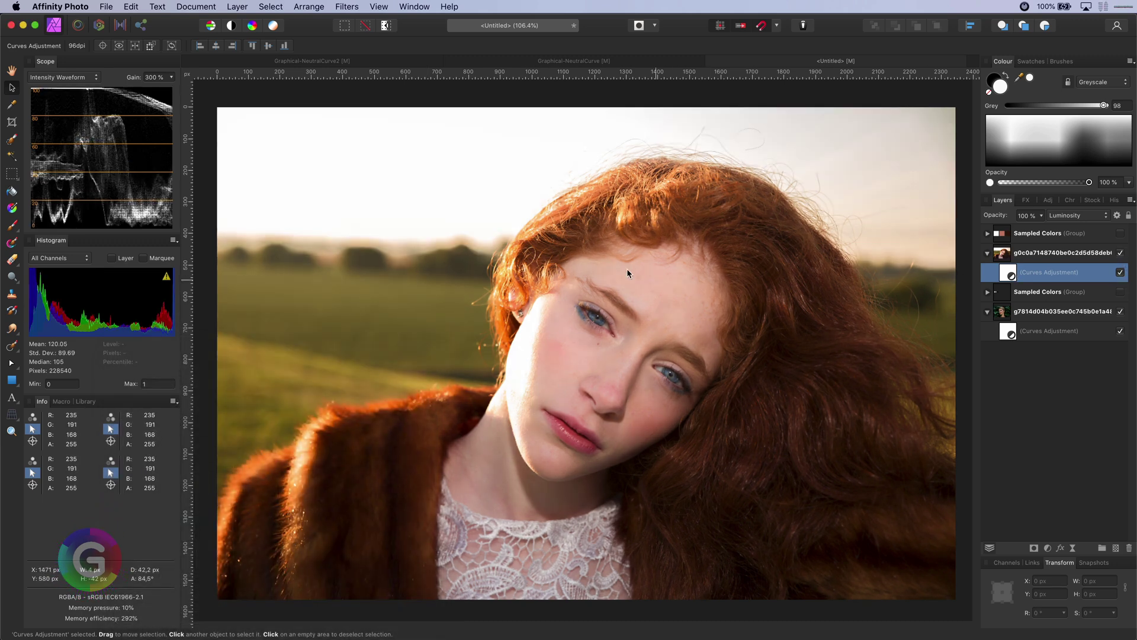
pyautogui.click(1120, 272)
pyautogui.click(1121, 272)
# Switch the Curves layer to Soft Light blending and compare the result
pyautogui.click(1077, 224)
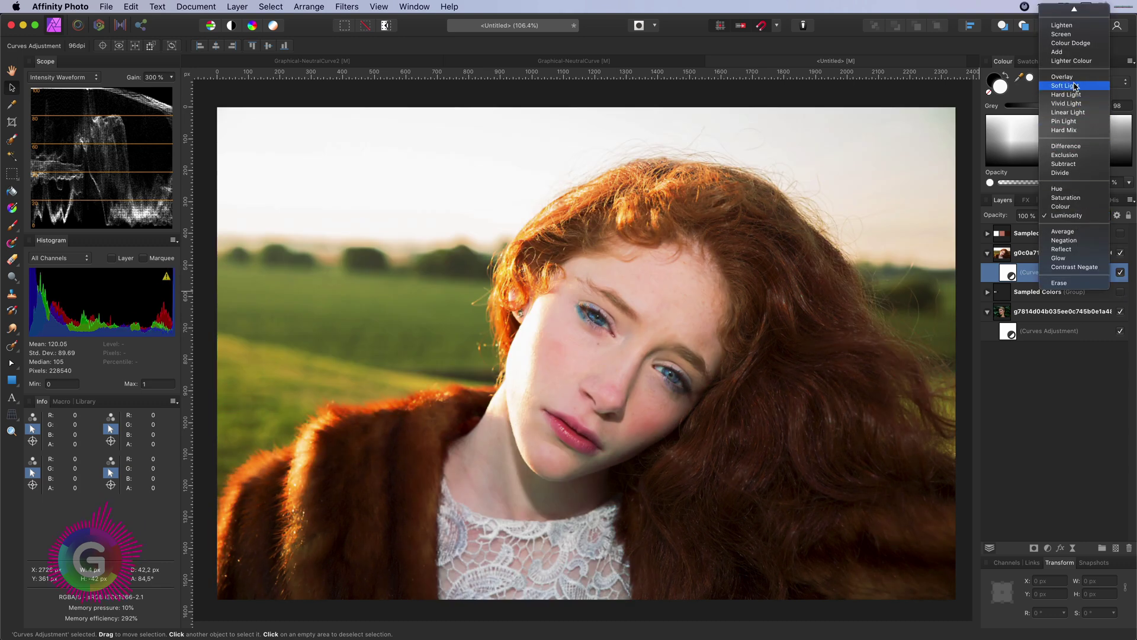
pyautogui.click(1075, 86)
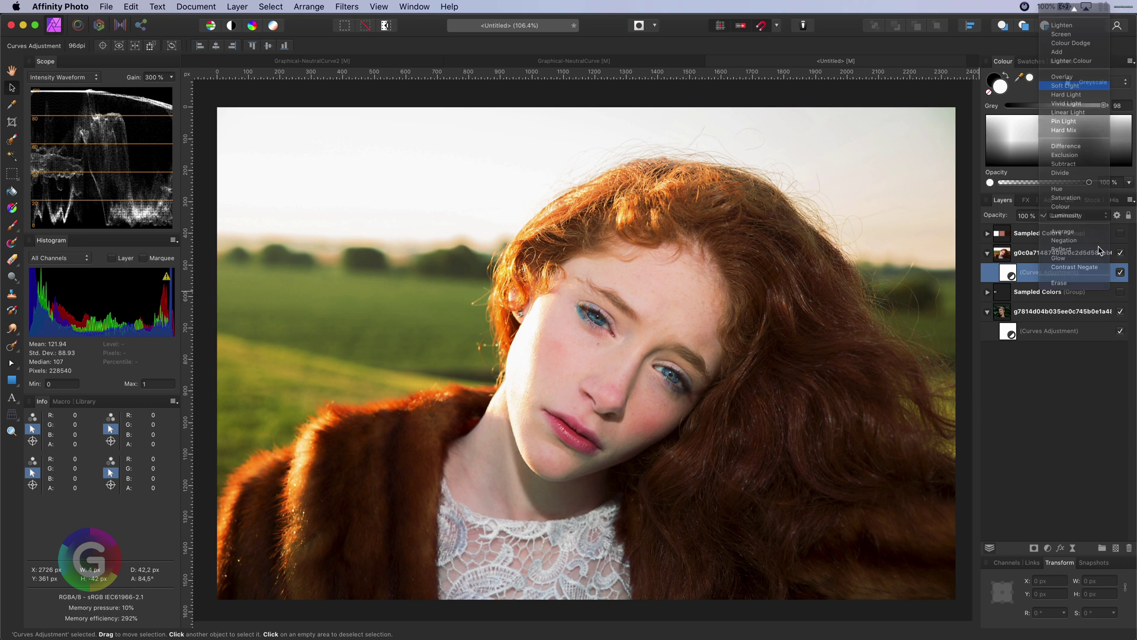
pyautogui.click(1120, 273)
pyautogui.click(1119, 273)
pyautogui.click(1120, 274)
pyautogui.click(1119, 273)
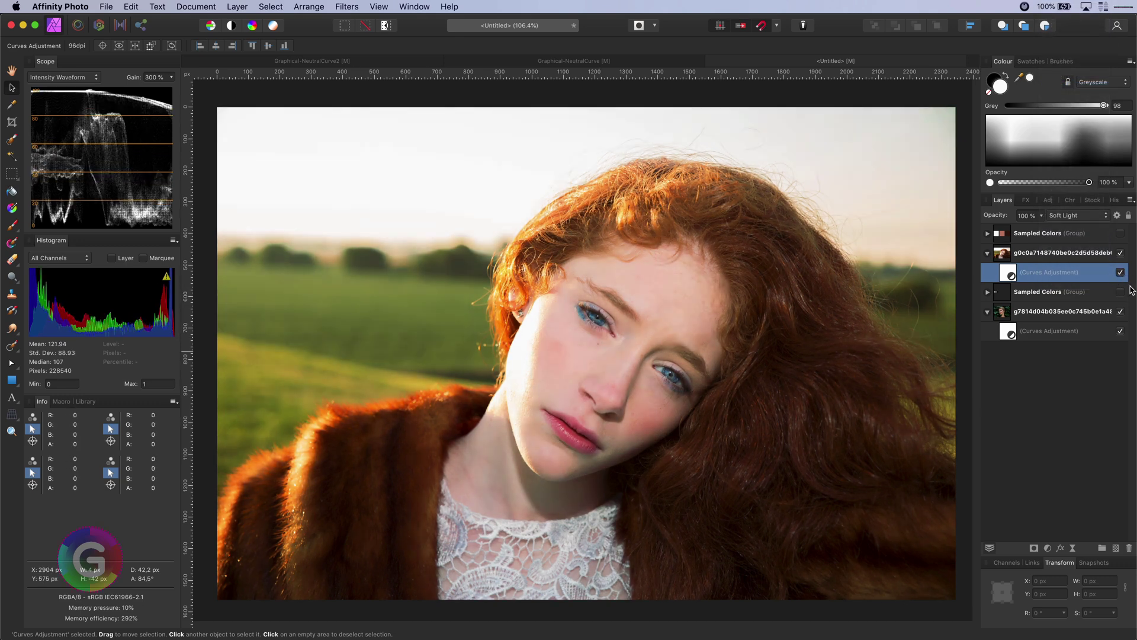
pyautogui.click(1085, 217)
# Set the curves to Luminosity, paste the black-and-white portrait, and draw three squares beside the face
pyautogui.click(1079, 348)
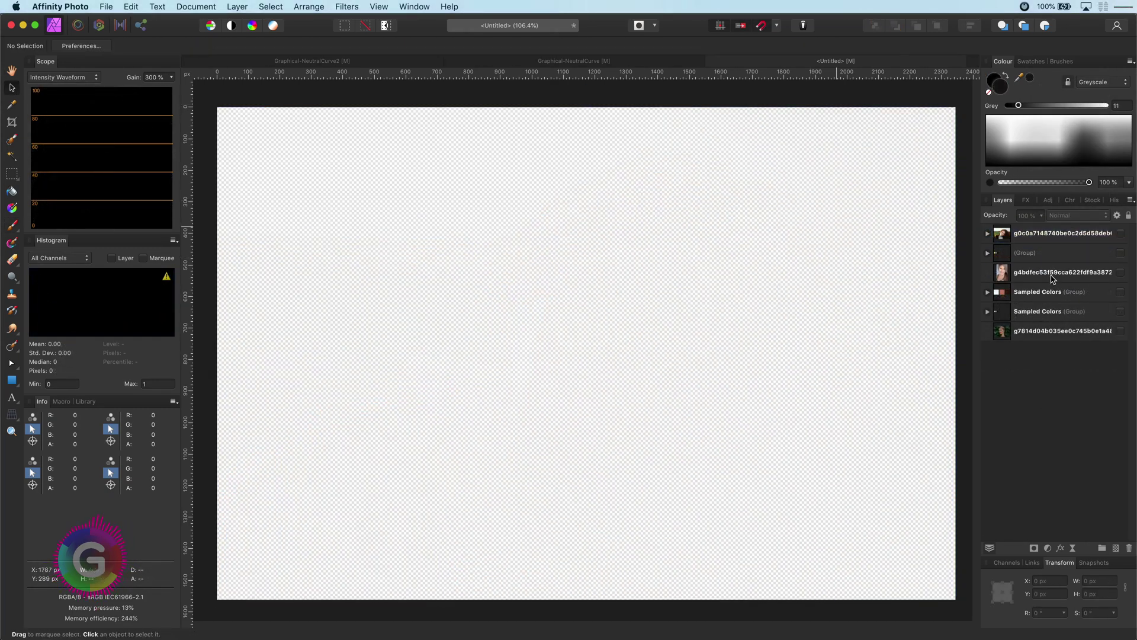
pyautogui.press('cmd+v')
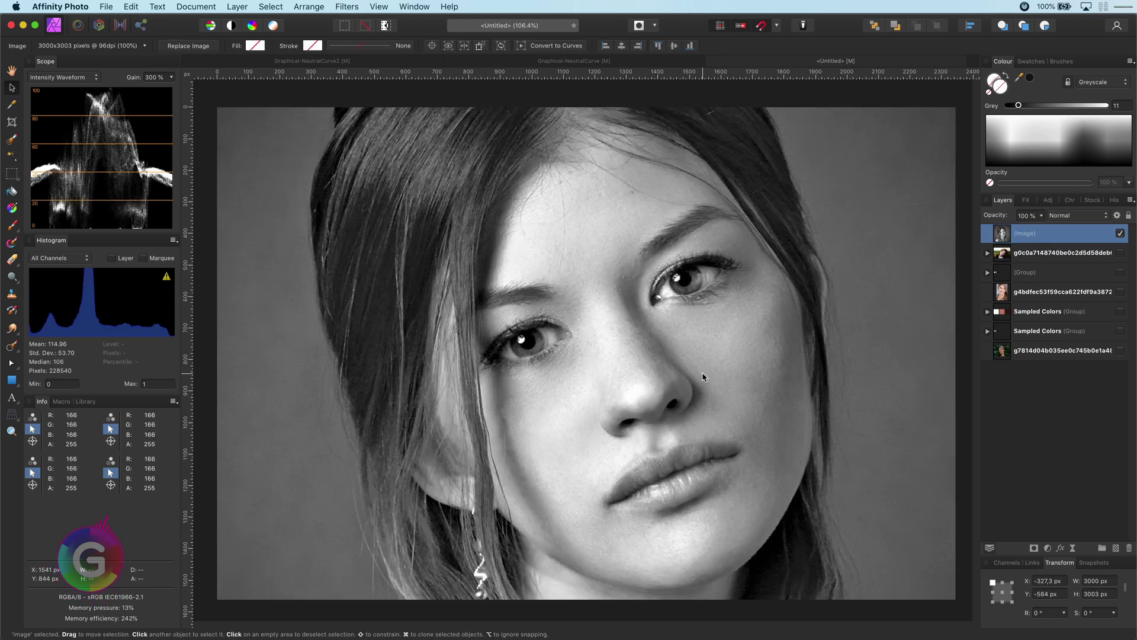
pyautogui.click(11, 379)
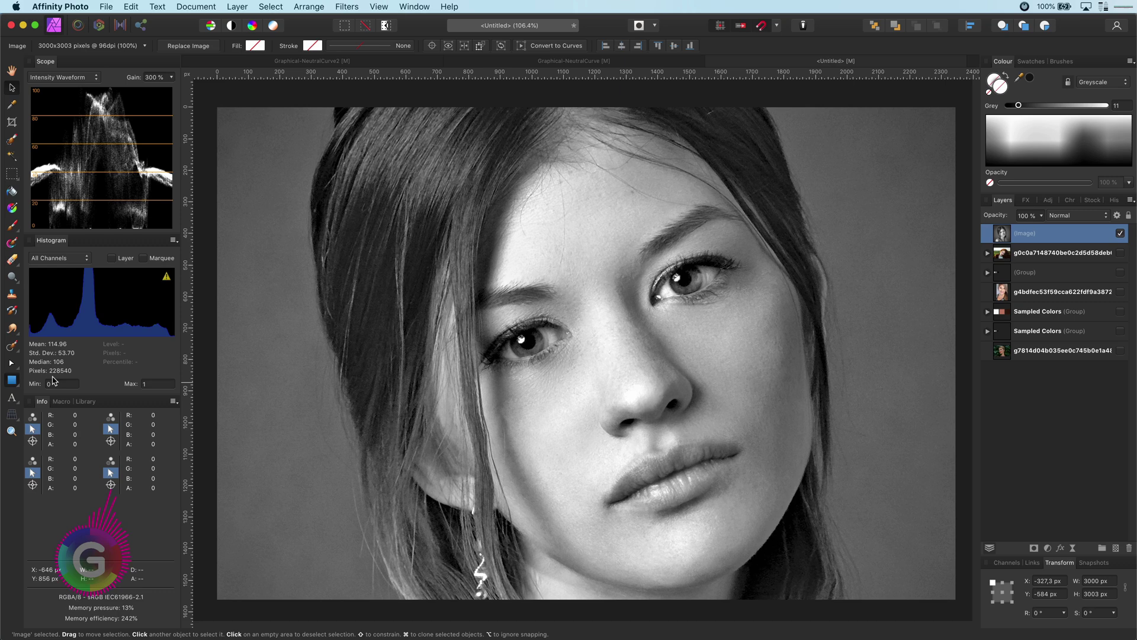
pyautogui.moveTo(235, 376); pyautogui.dragTo(276, 416)
pyautogui.moveTo(288, 376); pyautogui.dragTo(329, 417)
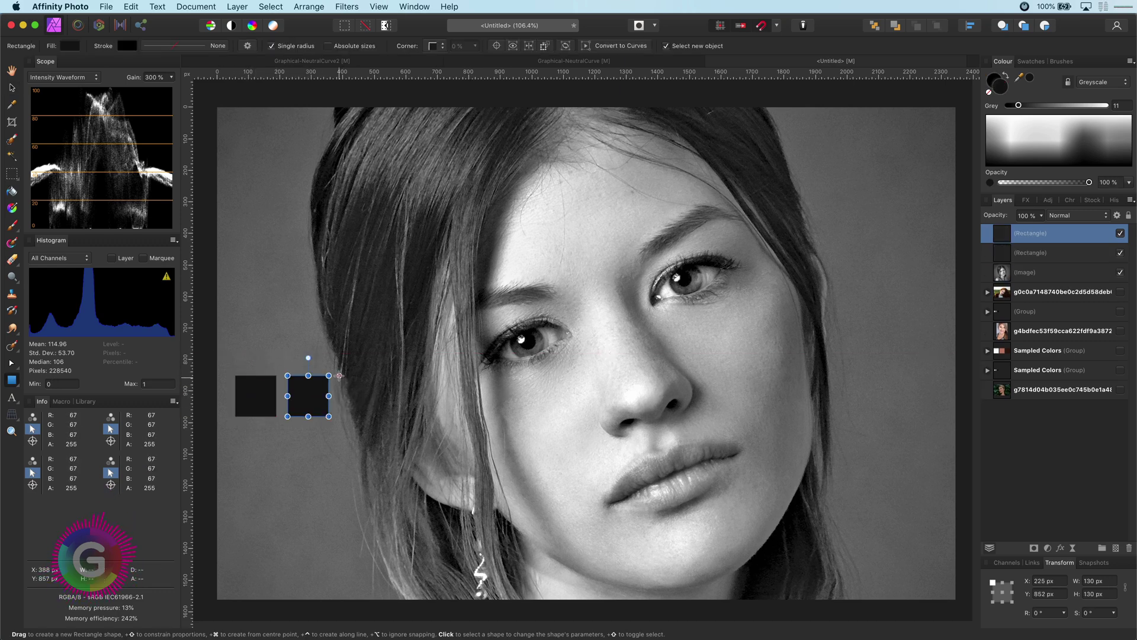
pyautogui.moveTo(339, 376); pyautogui.dragTo(380, 416)
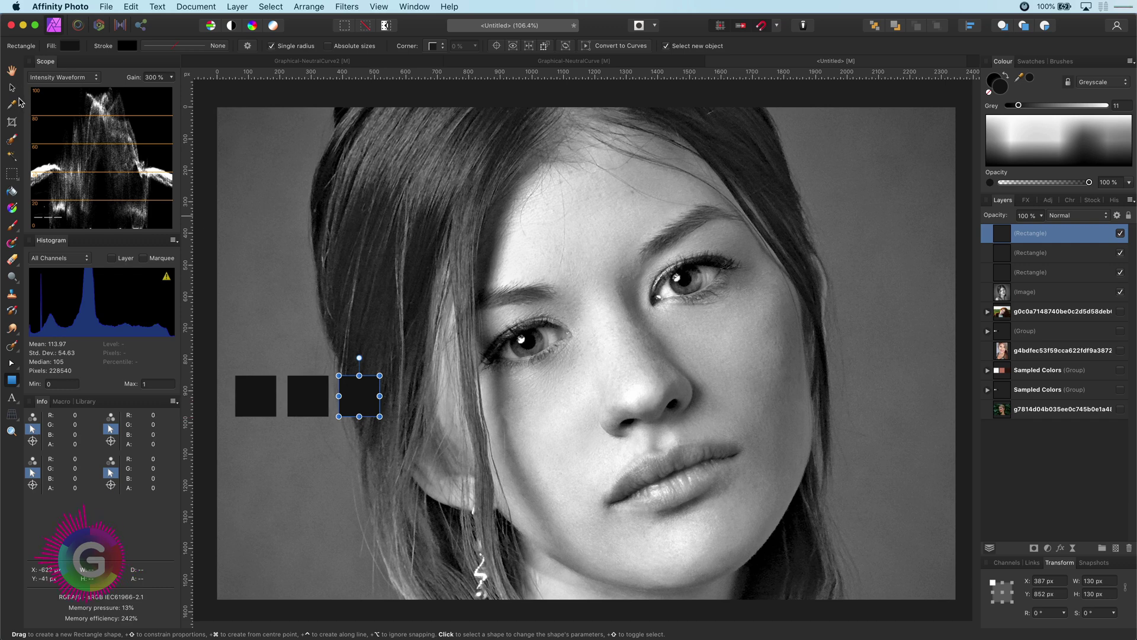
# Fill the three squares with sampled white, mid grey and near-black using the Colour Picker
pyautogui.click(12, 103)
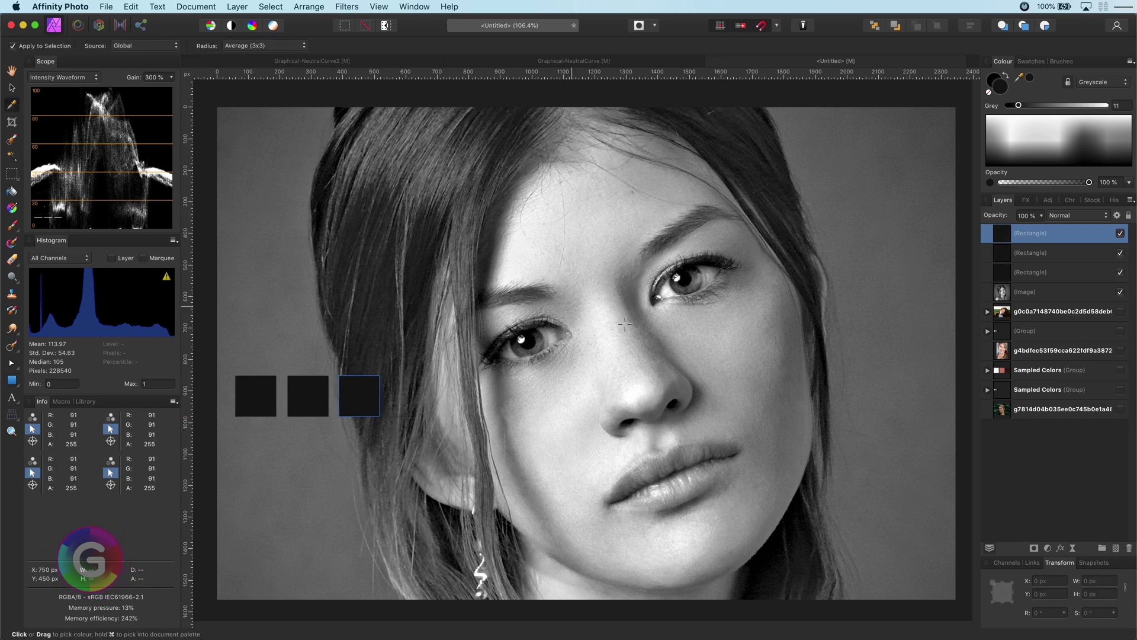
pyautogui.click(1030, 274)
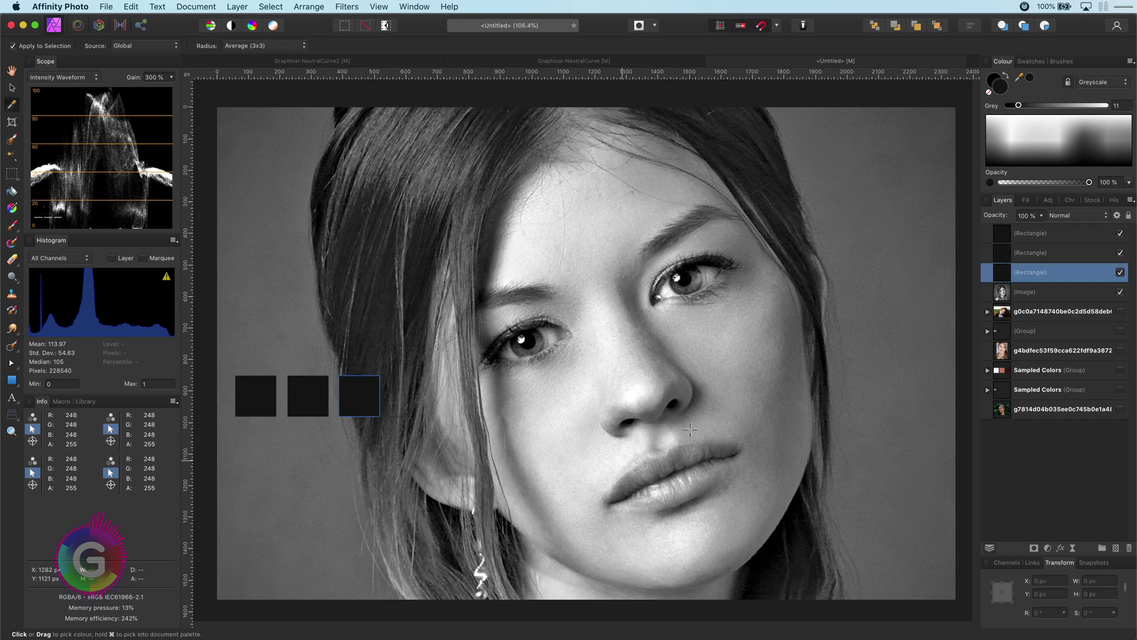
pyautogui.click(636, 393)
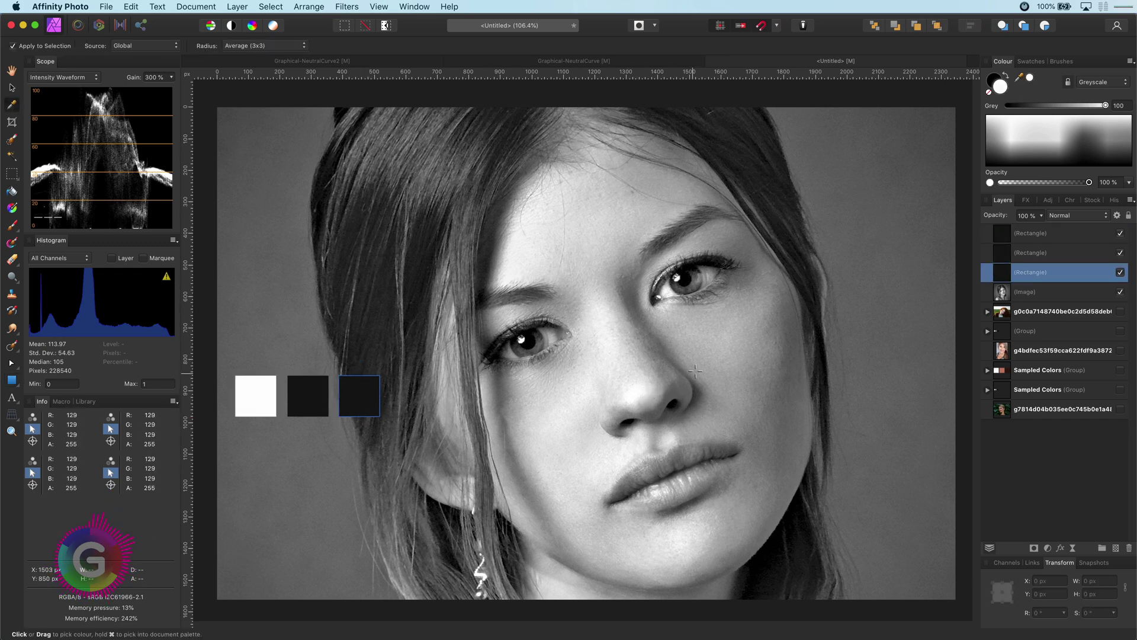
pyautogui.click(1013, 255)
pyautogui.click(786, 409)
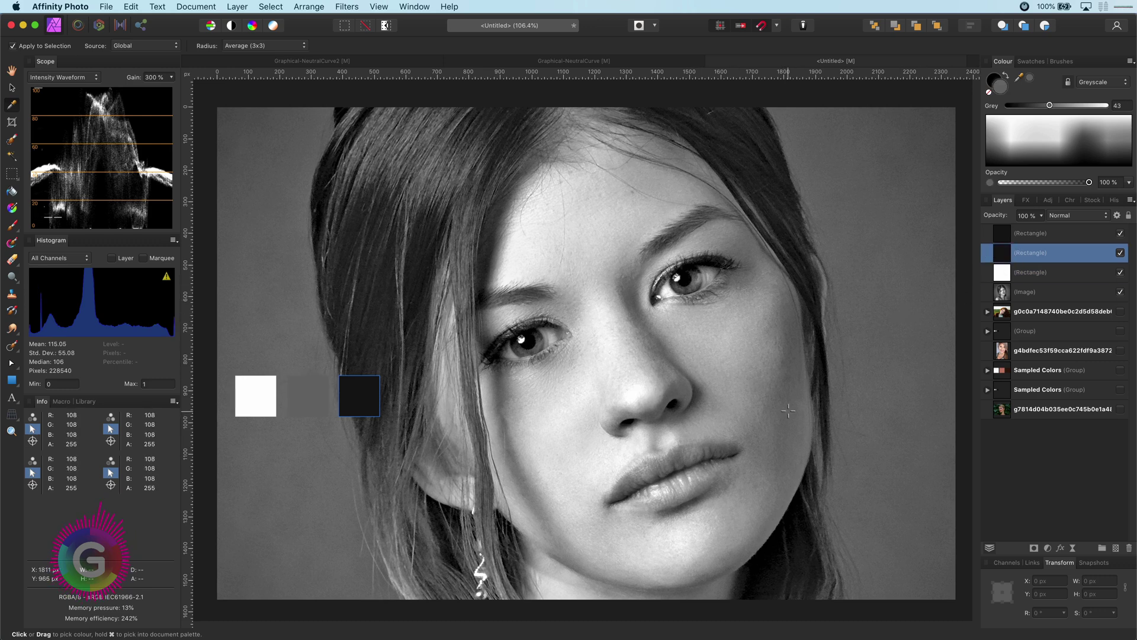
pyautogui.click(986, 236)
pyautogui.click(736, 595)
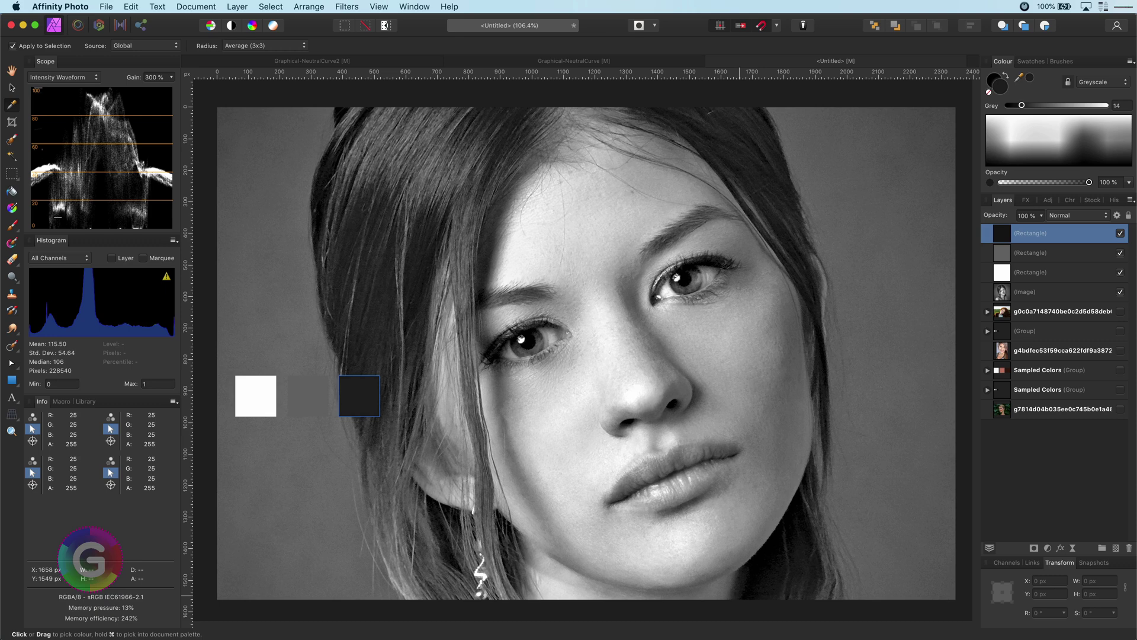
pyautogui.click(744, 592)
# Group the three squares and add a Curves adjustment set to the Gray channel
pyautogui.press('super+g')
pyautogui.click(1047, 548)
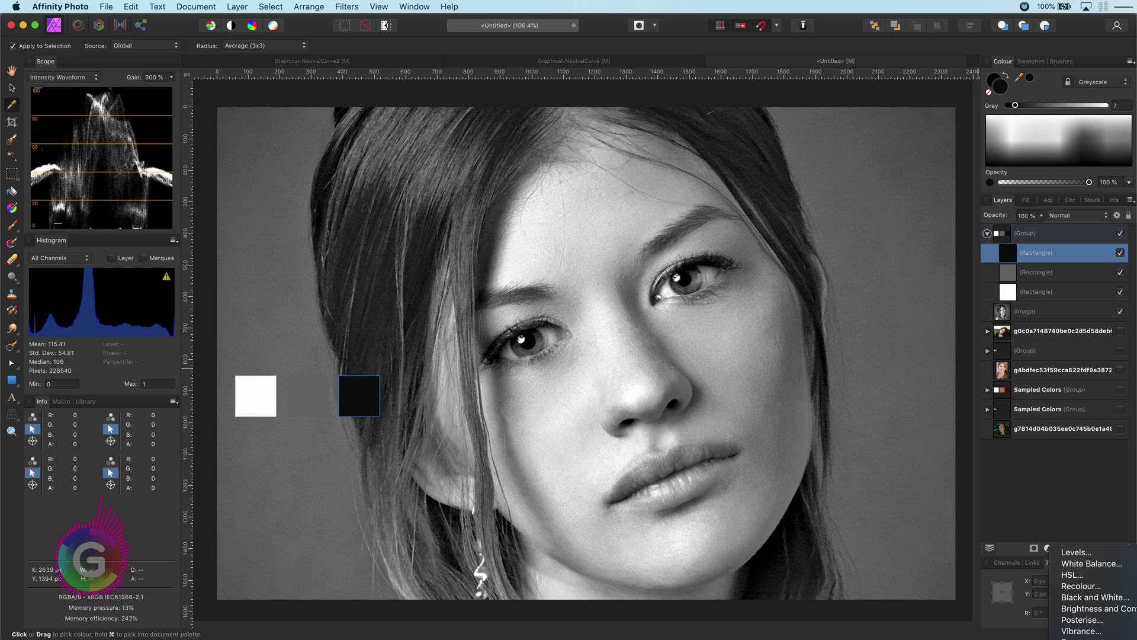
pyautogui.click(1081, 631)
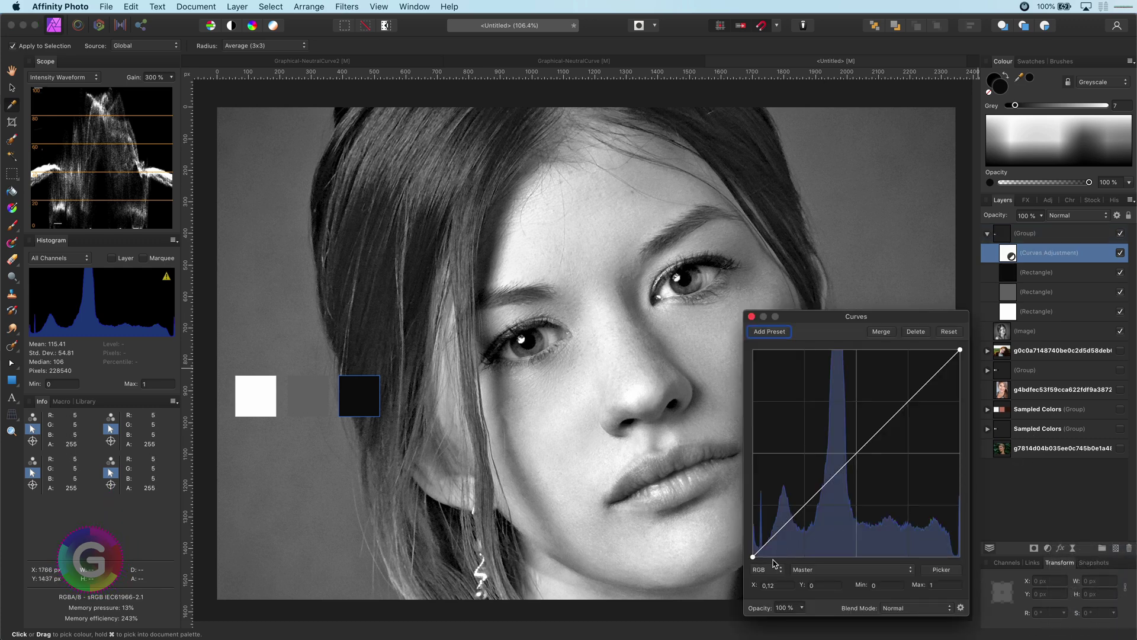
pyautogui.click(773, 568)
pyautogui.click(765, 569)
# Place Info samplers on the squares, then raise the grey square to 128 and sink the dark one to 0
pyautogui.click(111, 440)
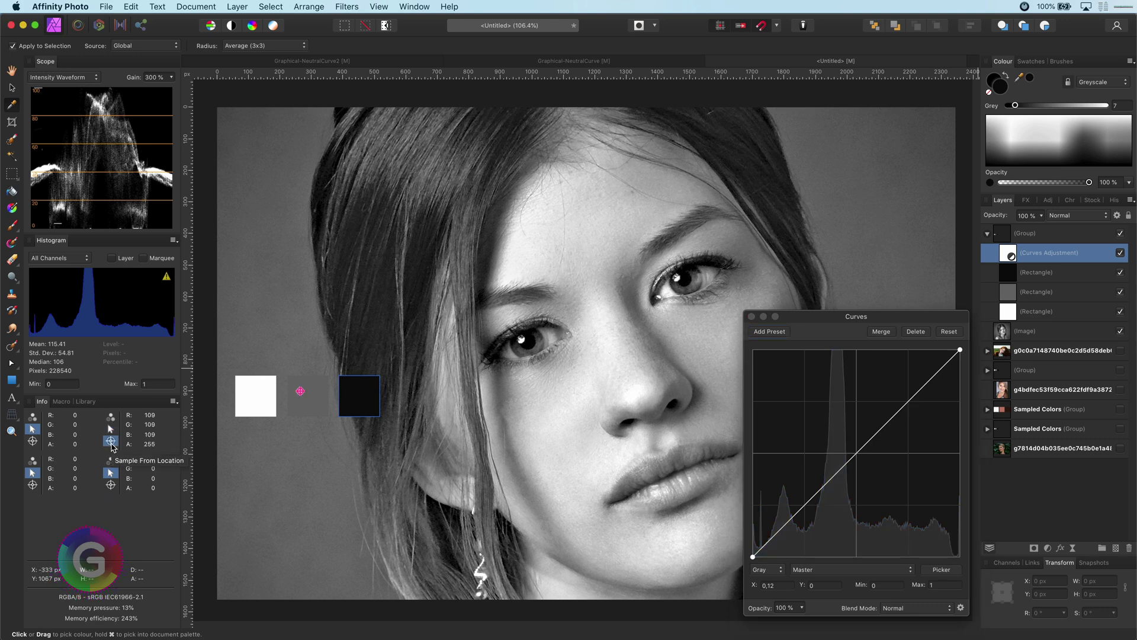
pyautogui.click(11, 87)
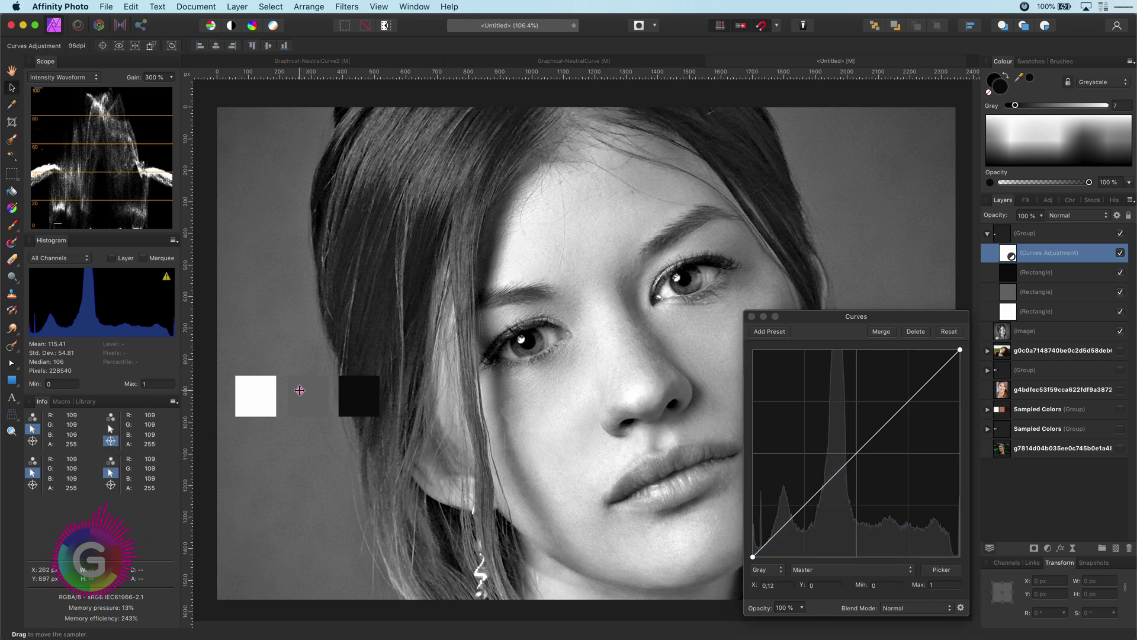
pyautogui.moveTo(300, 390)
pyautogui.mouseDown()
pyautogui.moveTo(256, 397)
pyautogui.moveTo(347, 392)
pyautogui.moveTo(307, 397)
pyautogui.mouseUp()
pyautogui.click(111, 484)
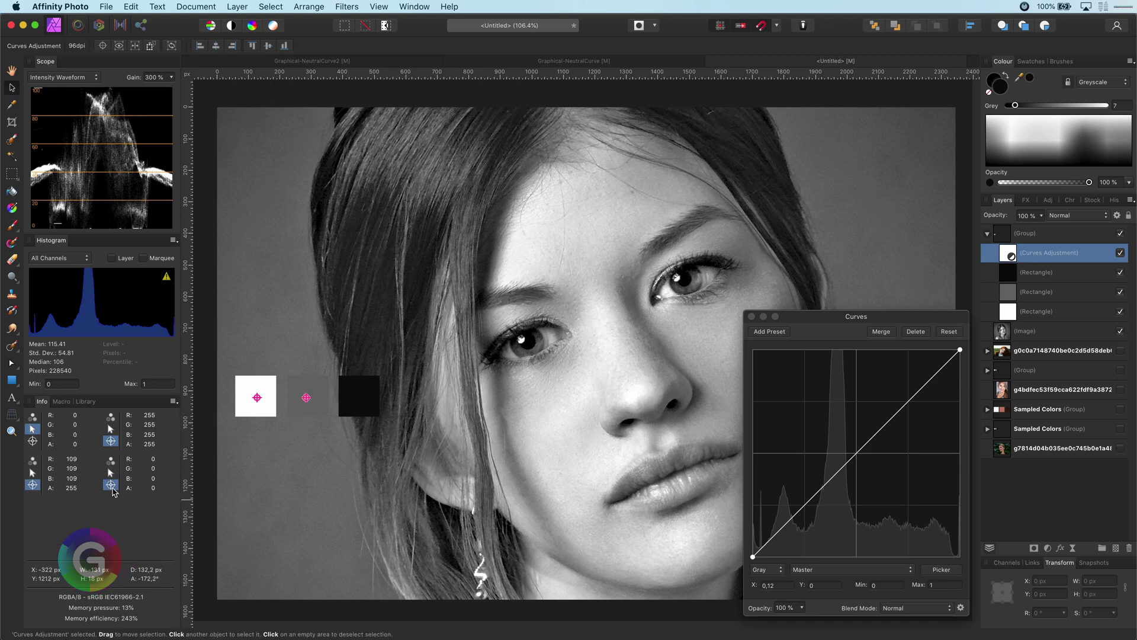
pyautogui.moveTo(112, 488); pyautogui.dragTo(361, 397)
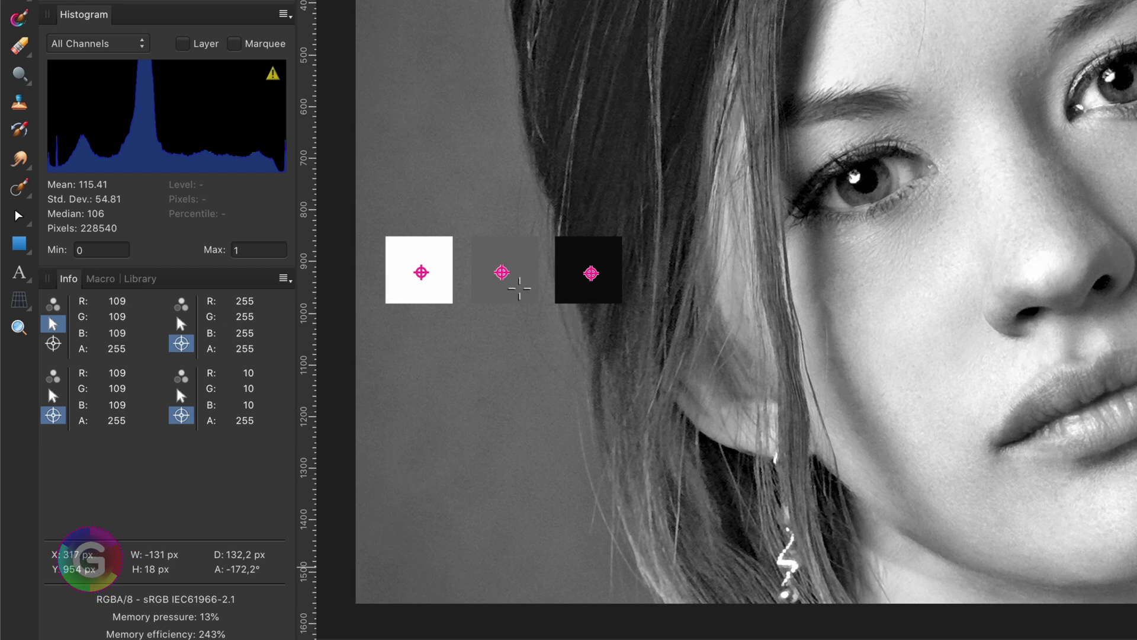
pyautogui.click(520, 288)
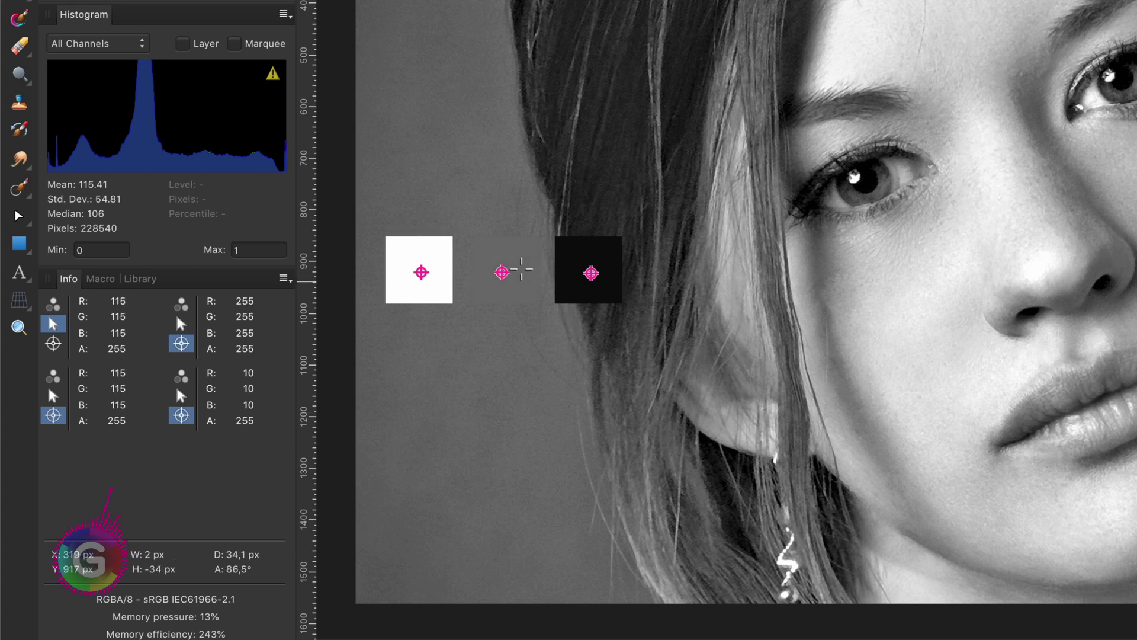
pyautogui.moveTo(521, 259); pyautogui.dragTo(523, 233)
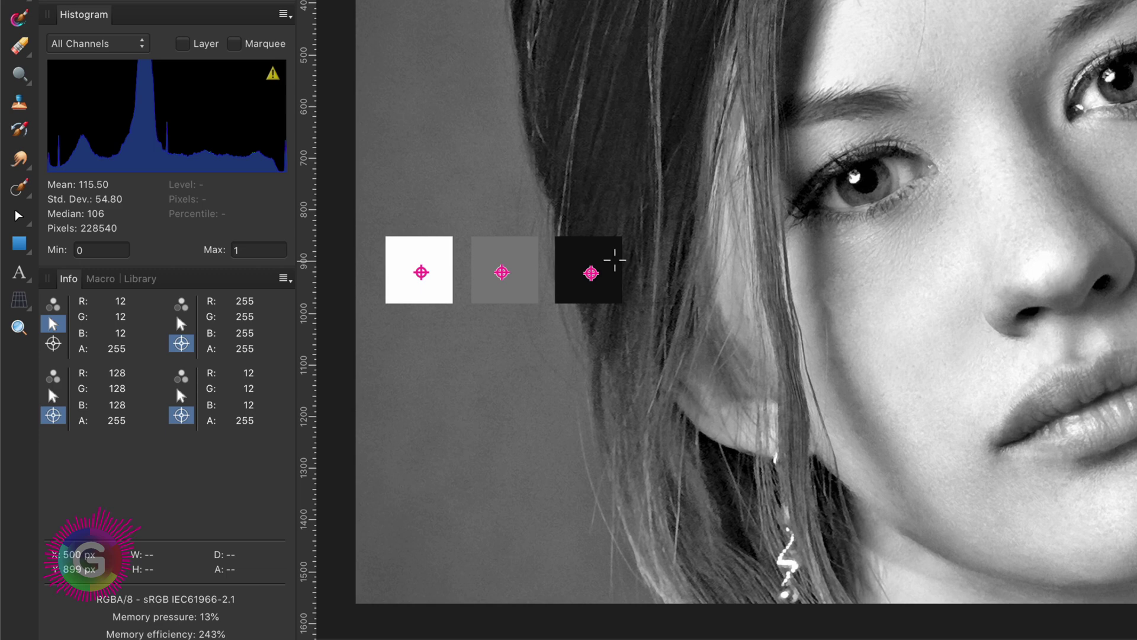
pyautogui.moveTo(614, 261); pyautogui.dragTo(609, 294)
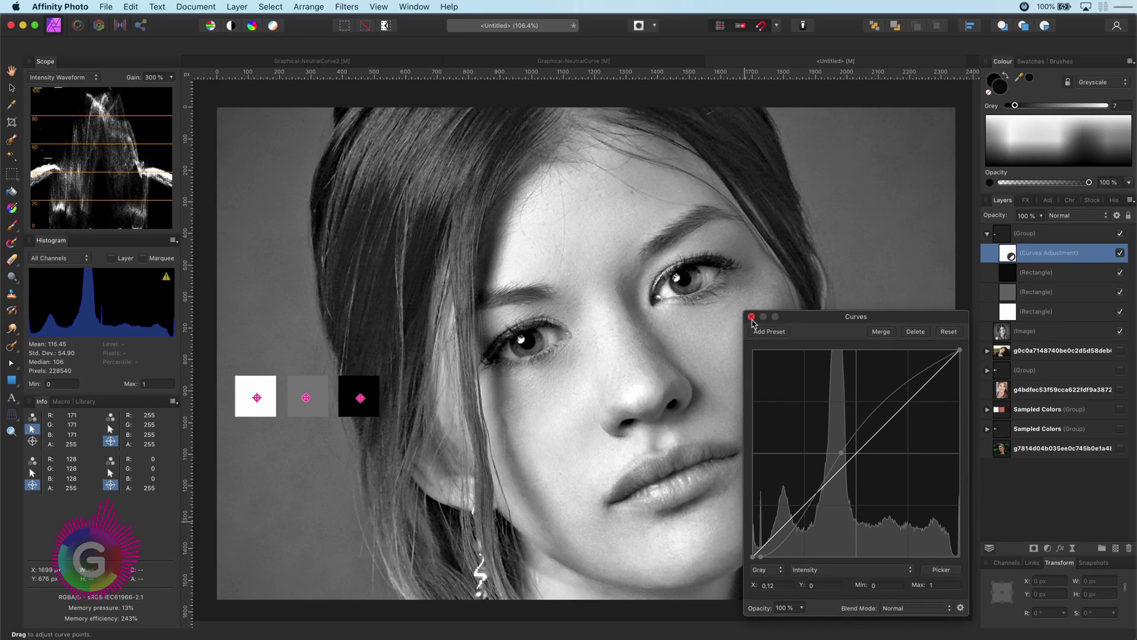
# Move the Curves directly above the portrait, hide the squares and samplers, and blend it as Multiply
pyautogui.click(750, 315)
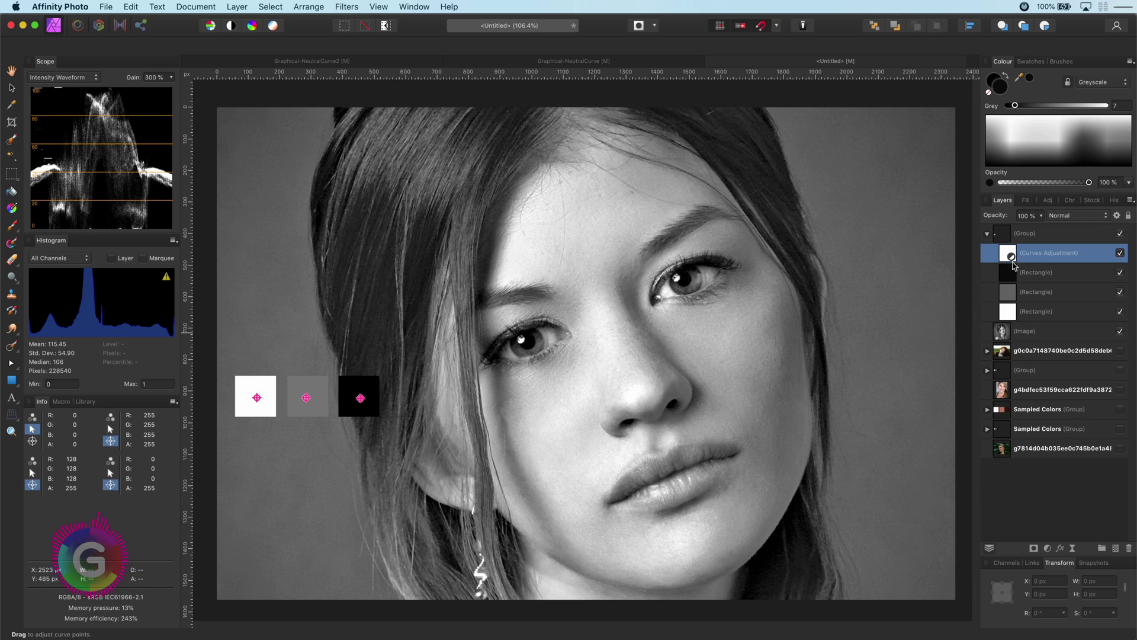
pyautogui.moveTo(1013, 264); pyautogui.dragTo(1076, 315)
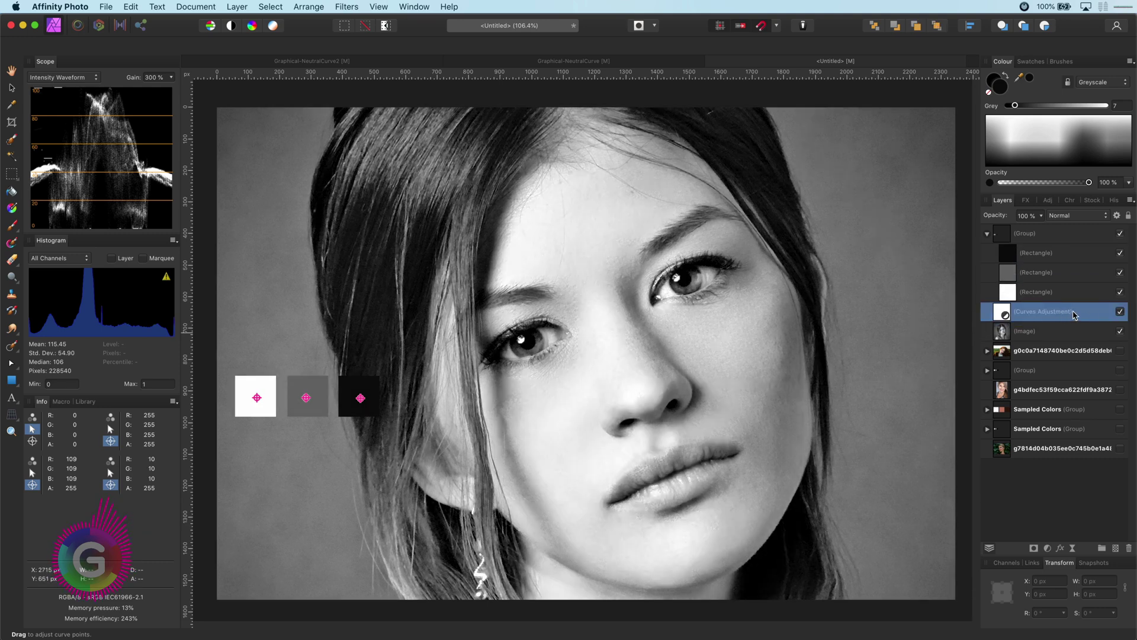
pyautogui.click(987, 233)
pyautogui.click(1120, 233)
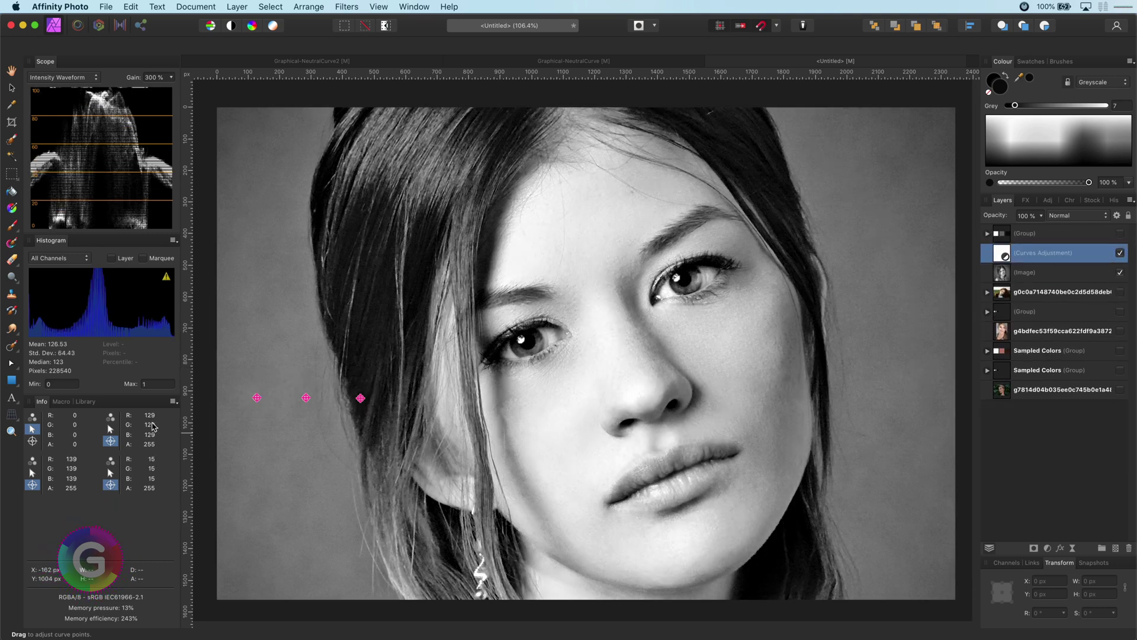
pyautogui.click(110, 429)
pyautogui.click(110, 473)
pyautogui.click(32, 473)
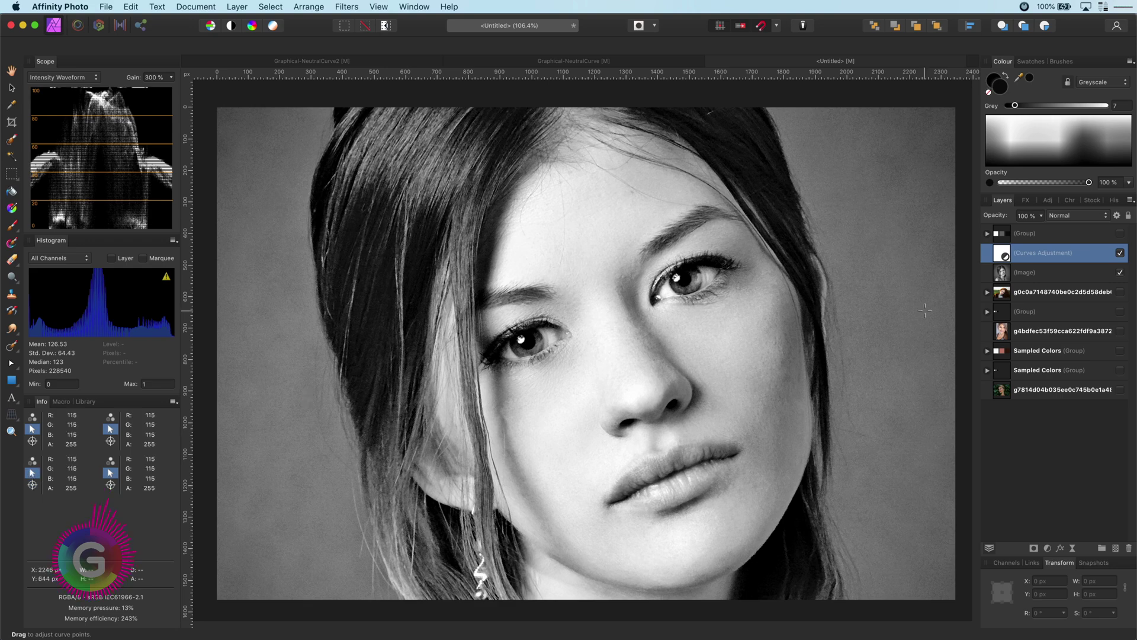
pyautogui.click(1078, 218)
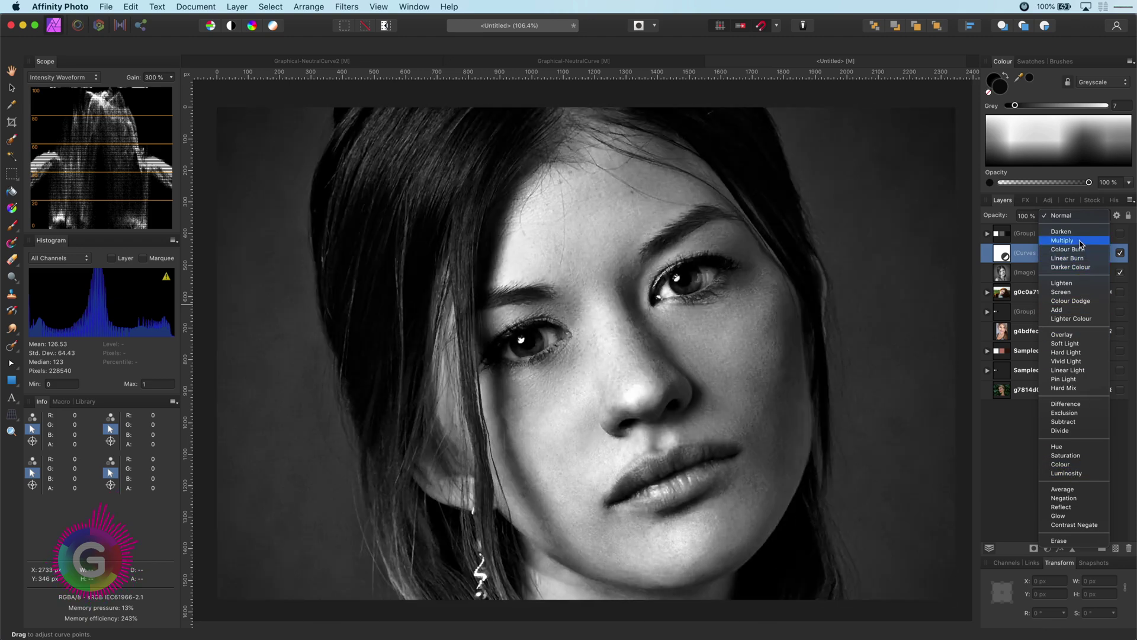
pyautogui.click(1080, 242)
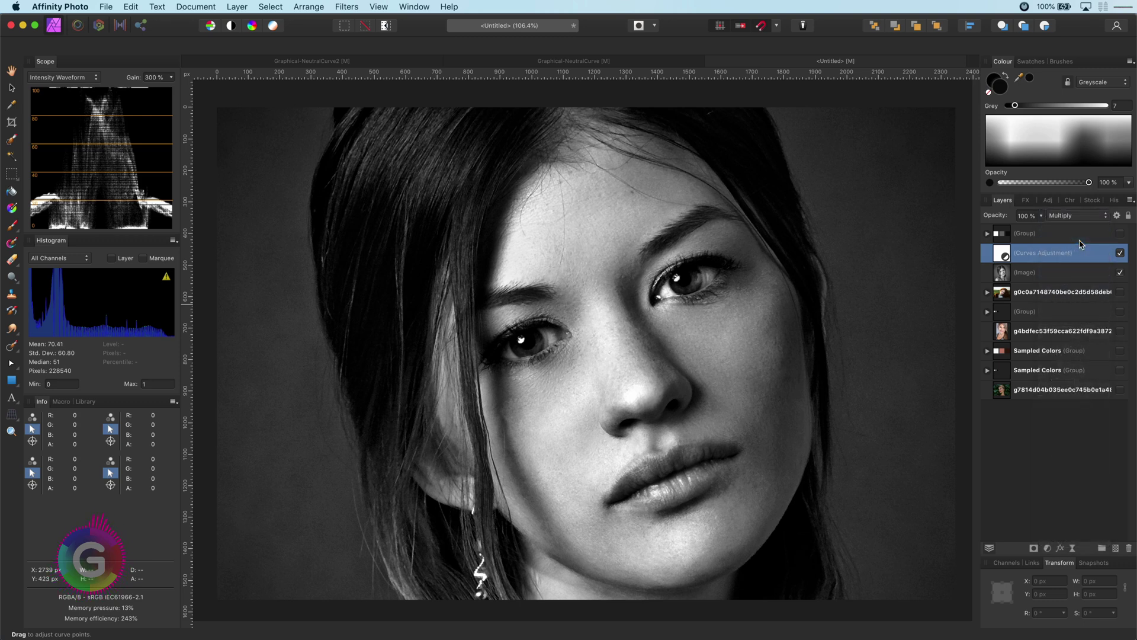
# Ramp the Multiply curves' underlying range from 0% in the shadows to full strength near the midtones
pyautogui.click(1117, 215)
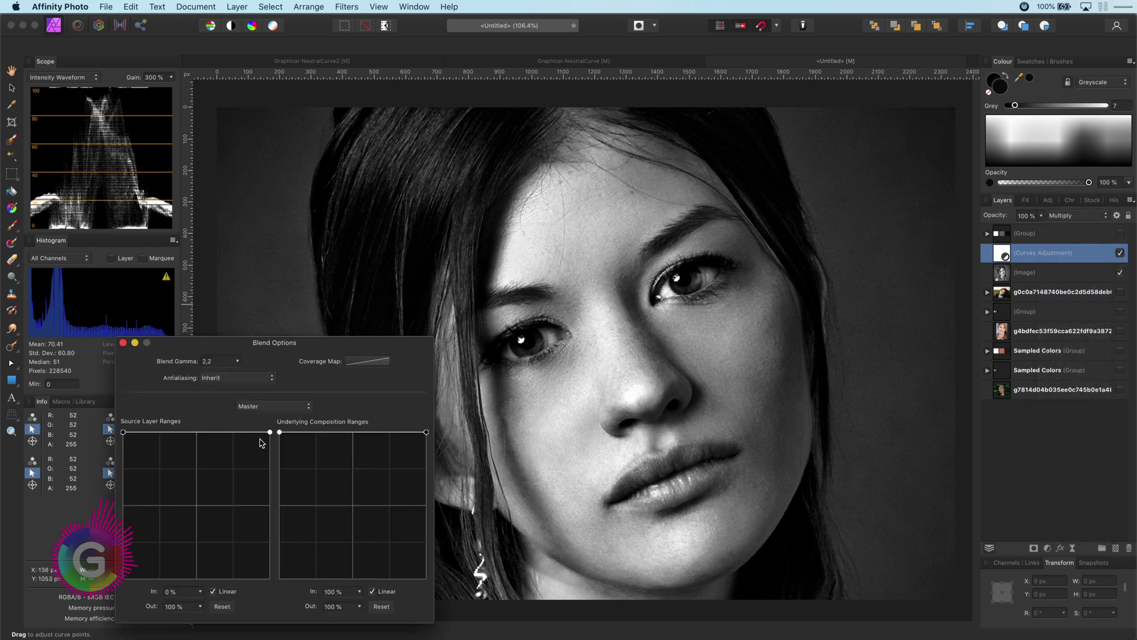
pyautogui.moveTo(279, 432); pyautogui.dragTo(279, 579)
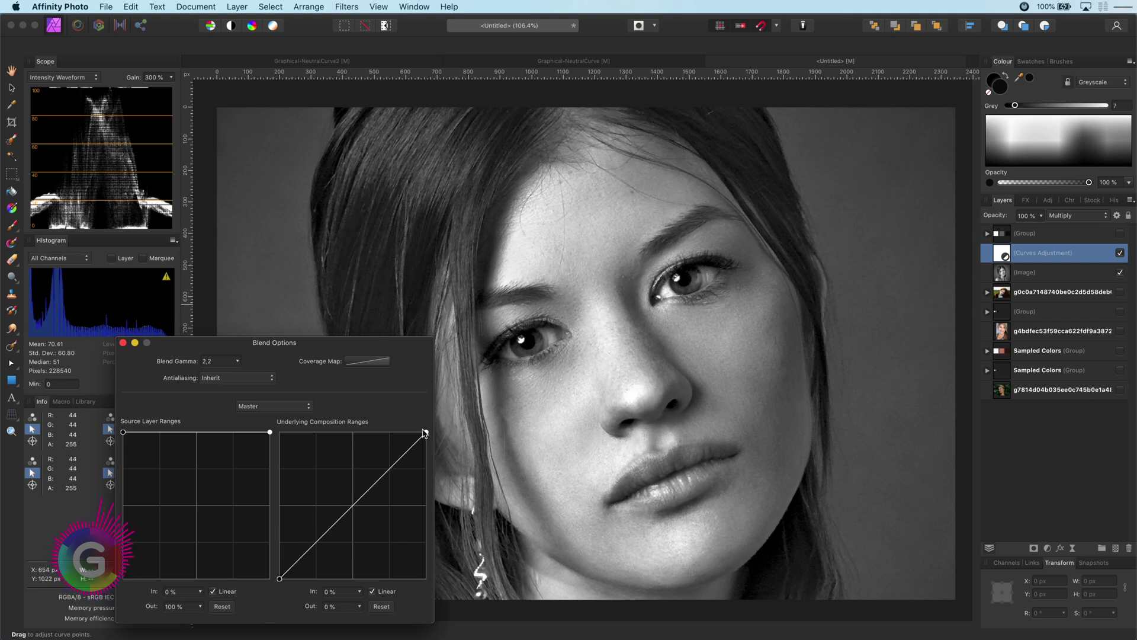
pyautogui.moveTo(426, 432); pyautogui.dragTo(352, 432)
pyautogui.click(122, 343)
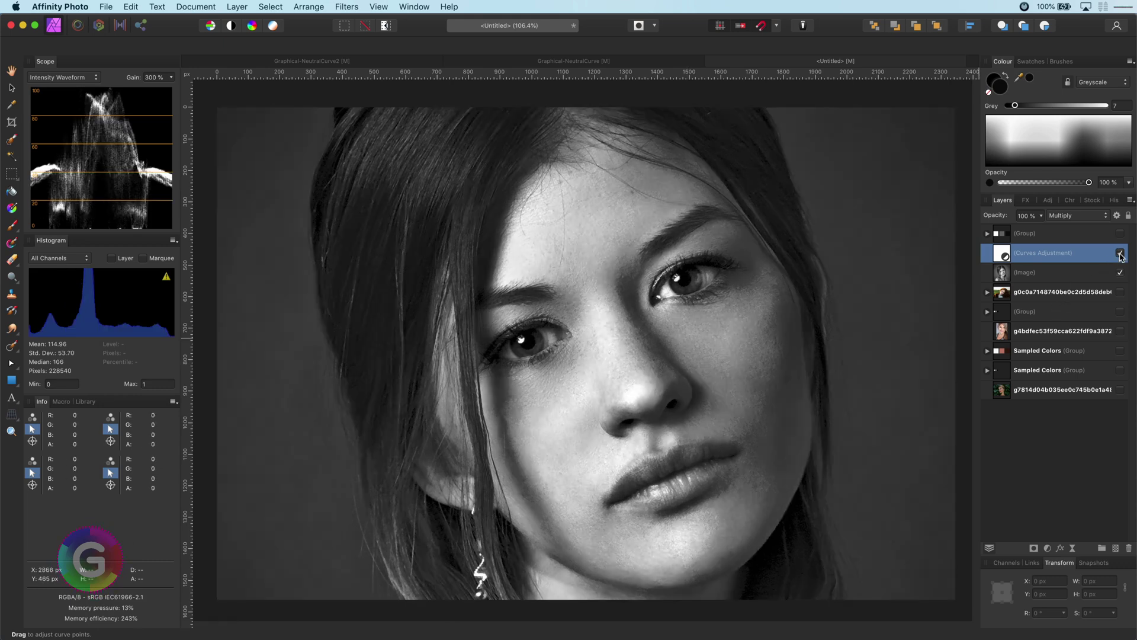
pyautogui.click(1120, 254)
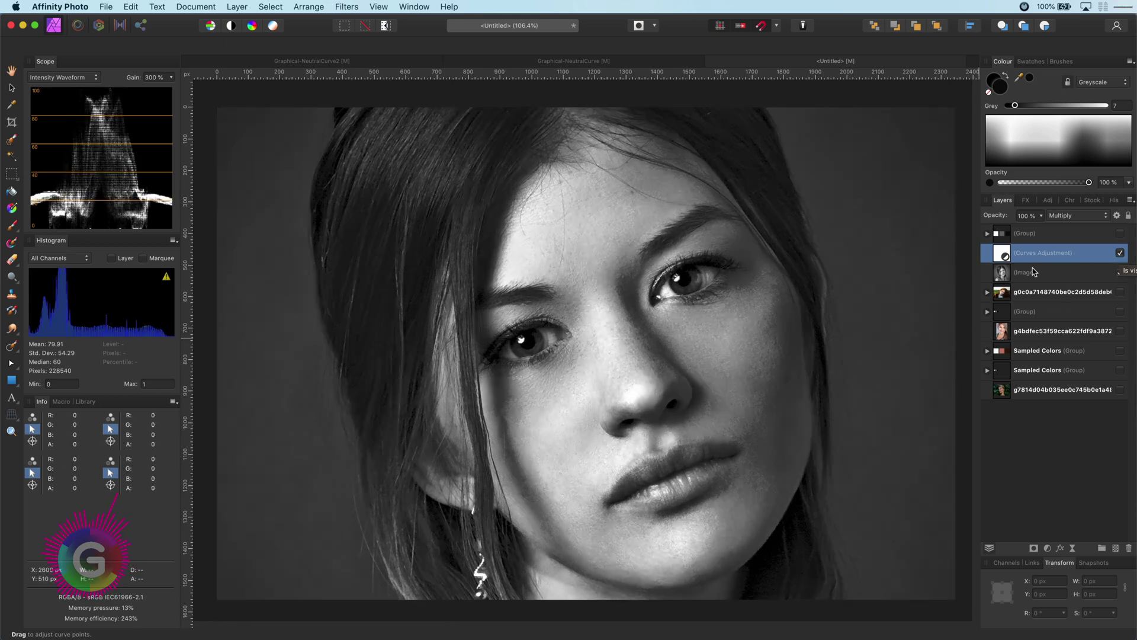
# Duplicate the Curves layer and set the lower copy to Lighten blending
pyautogui.press('super+j')
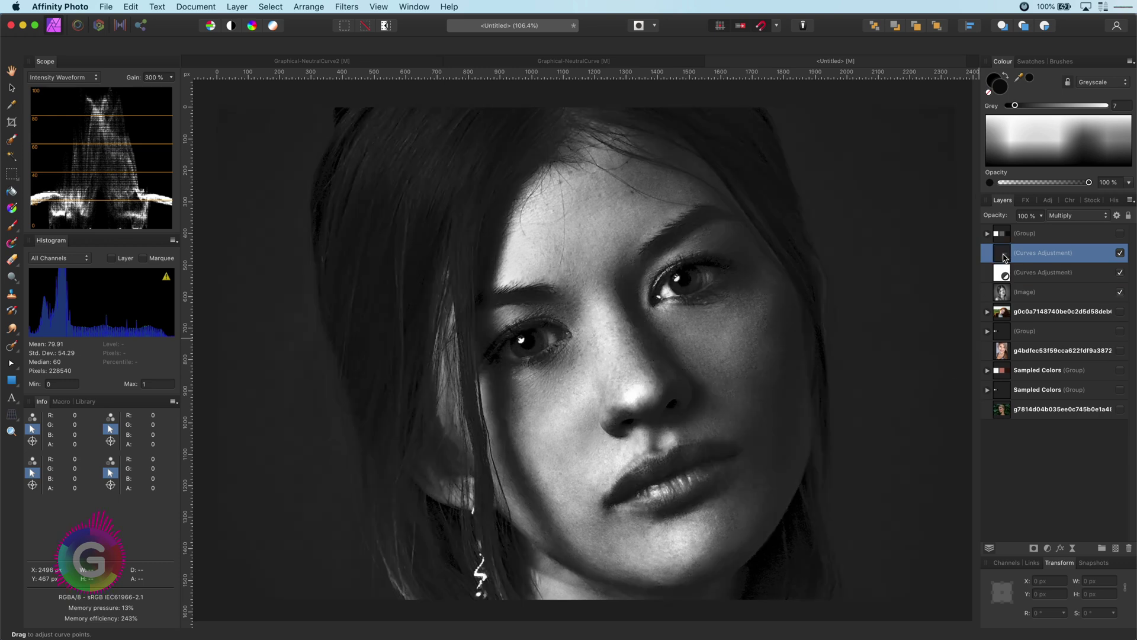
pyautogui.click(1002, 278)
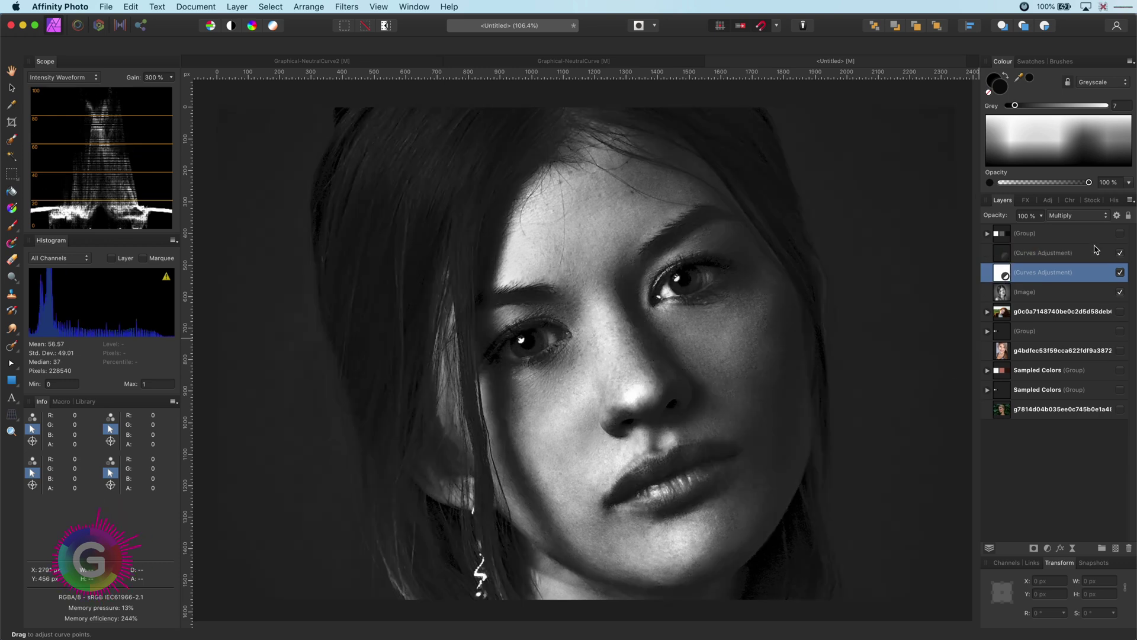
pyautogui.click(1081, 217)
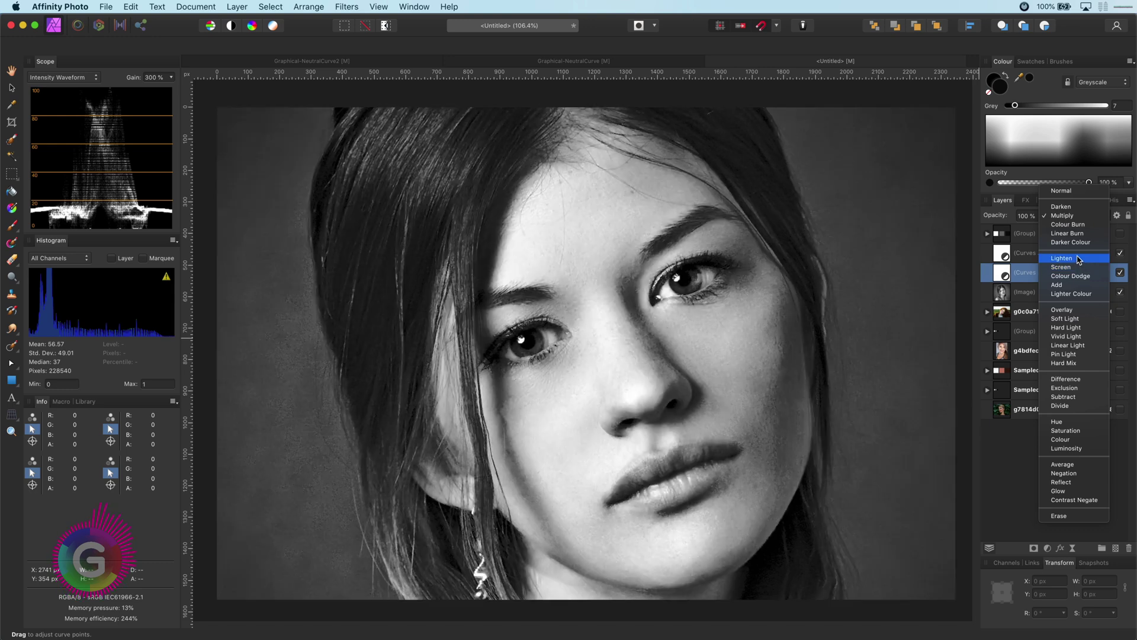
pyautogui.click(1079, 260)
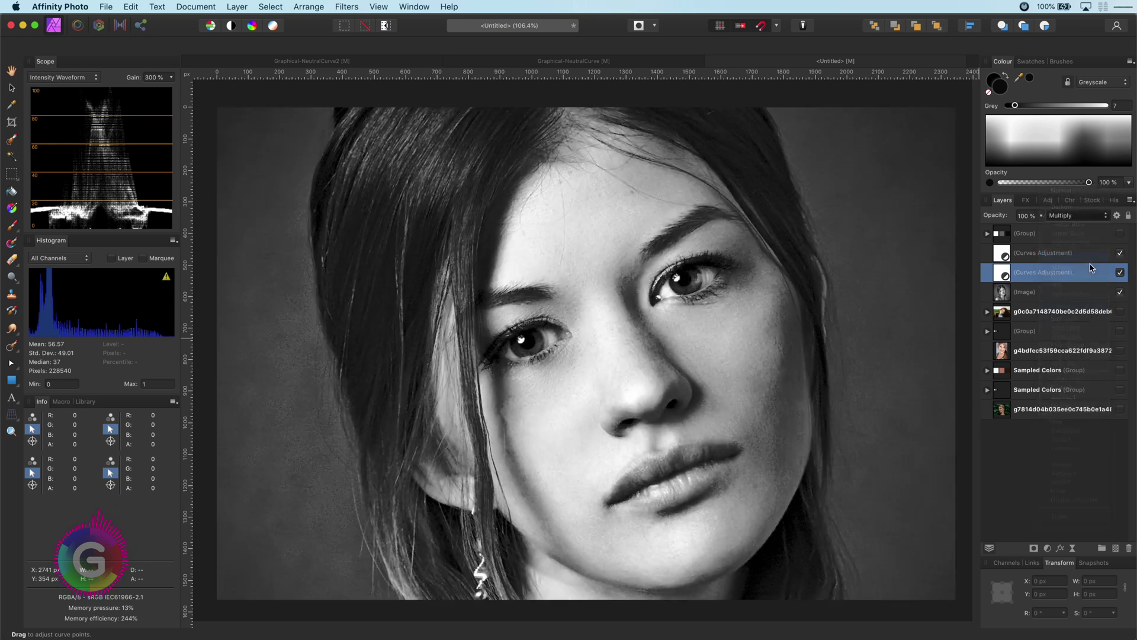
# Invert the Lighten layer's underlying blend range, fading out of highlights with full strength at 49%
pyautogui.click(1117, 216)
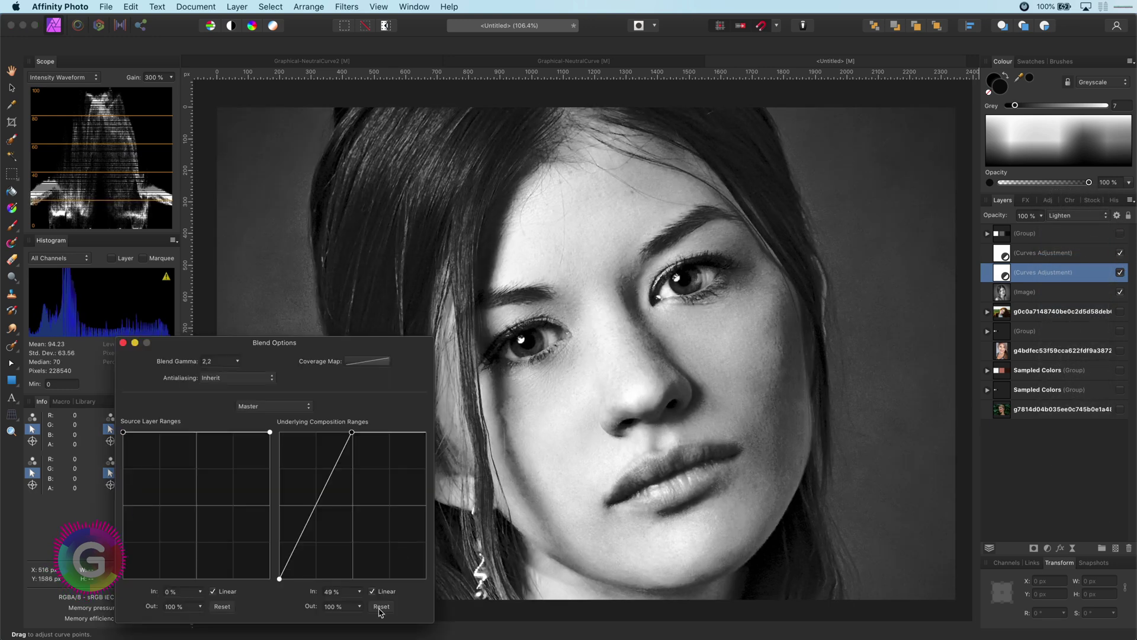
pyautogui.moveTo(279, 579); pyautogui.dragTo(280, 432)
pyautogui.moveTo(426, 432); pyautogui.dragTo(427, 578)
pyautogui.moveTo(280, 432); pyautogui.dragTo(352, 431)
pyautogui.click(123, 343)
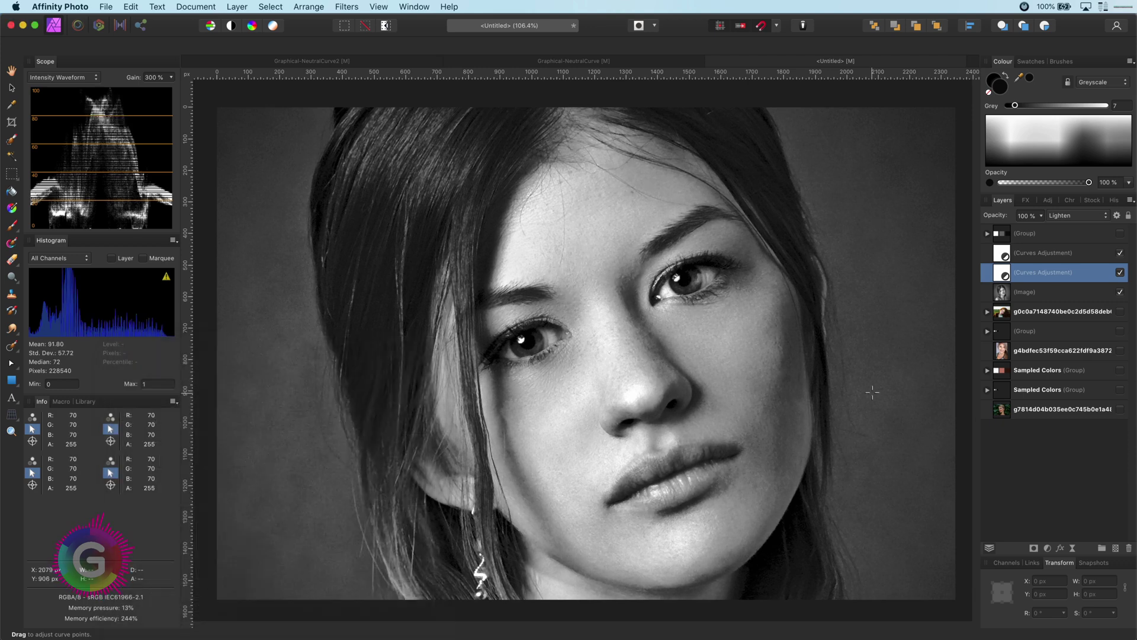
# Toggle both curves layers to compare the grade, then select the Multiply layer
pyautogui.keyDown('shift'); pyautogui.click(1046, 261); pyautogui.keyUp('shift')
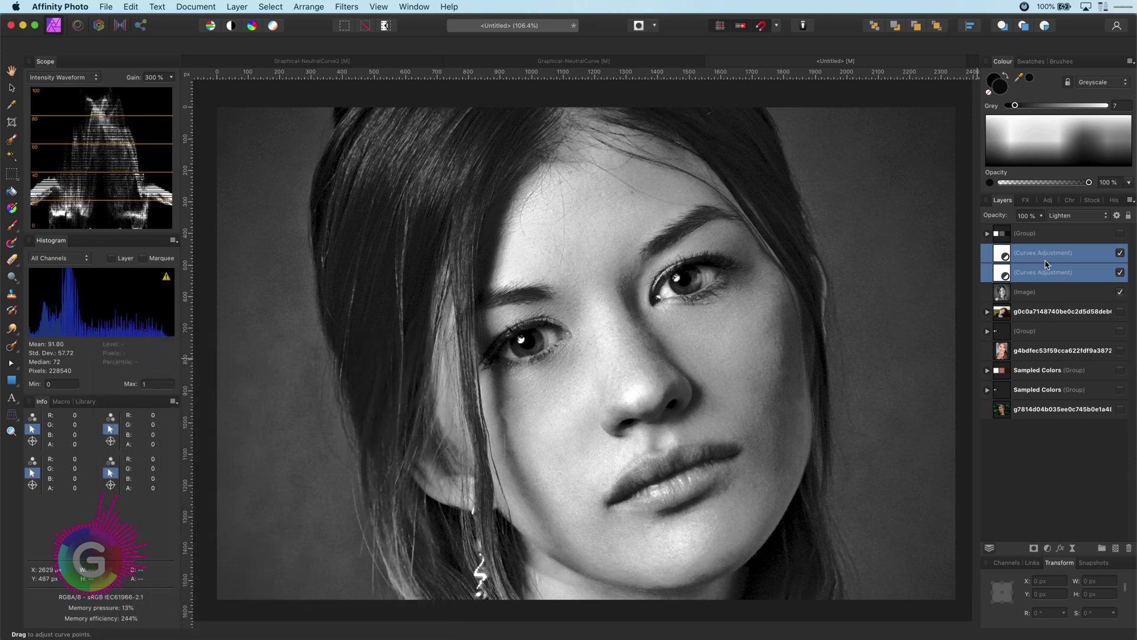
pyautogui.click(1120, 254)
pyautogui.click(1120, 254)
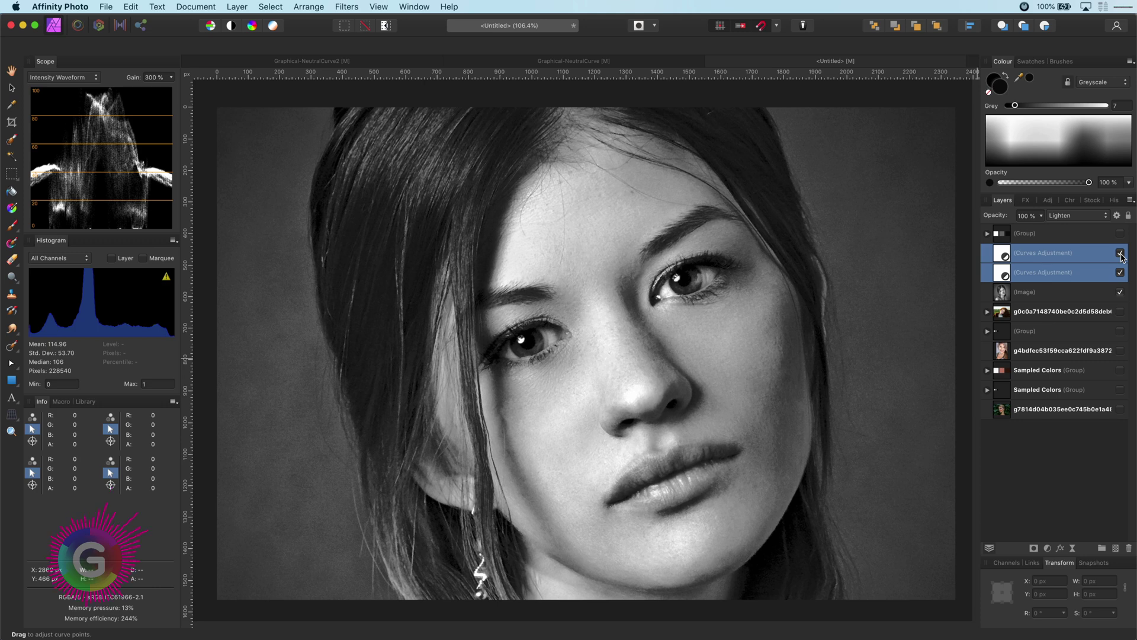
pyautogui.click(1120, 254)
pyautogui.click(1120, 254)
pyautogui.click(1007, 256)
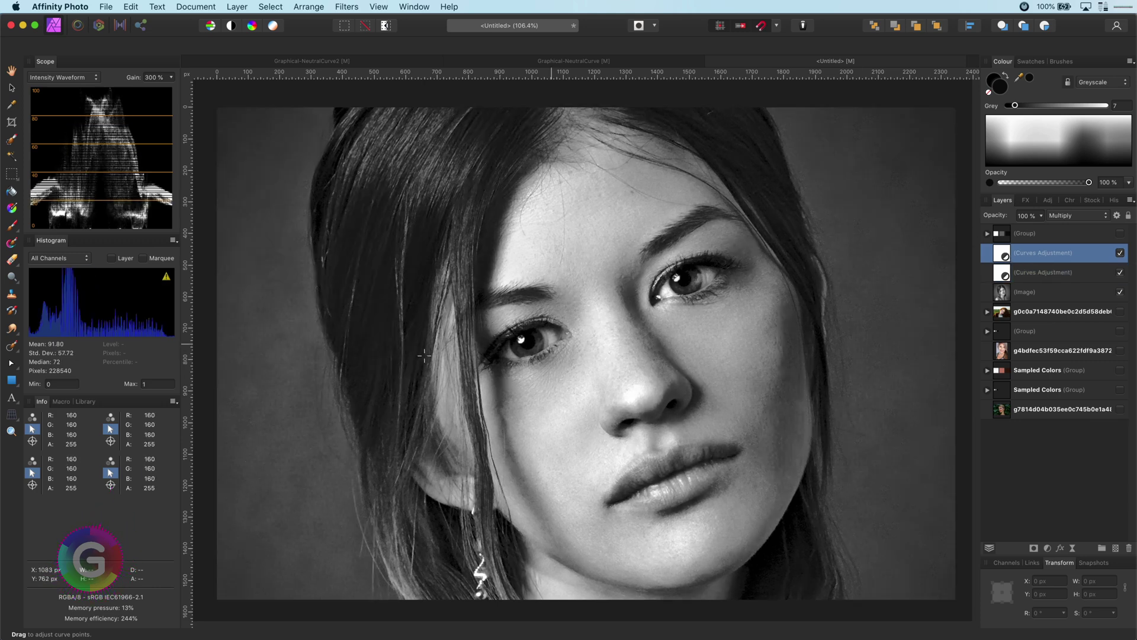
# Paint black on the Multiply curves mask over both irises with the Paint Brush
pyautogui.press('b')
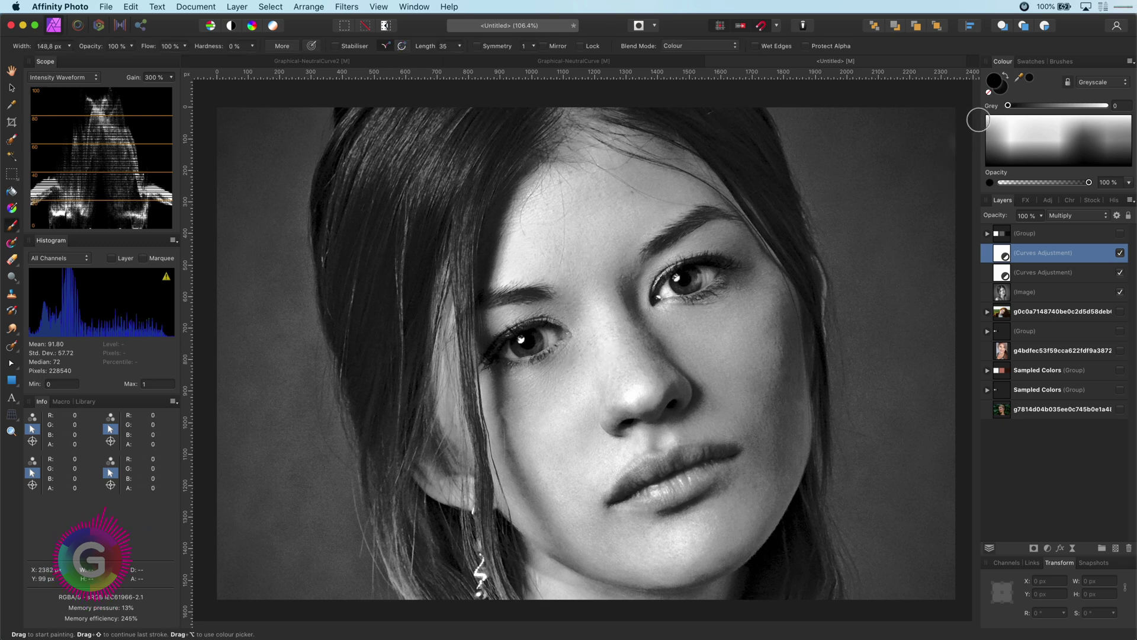
pyautogui.click(536, 342)
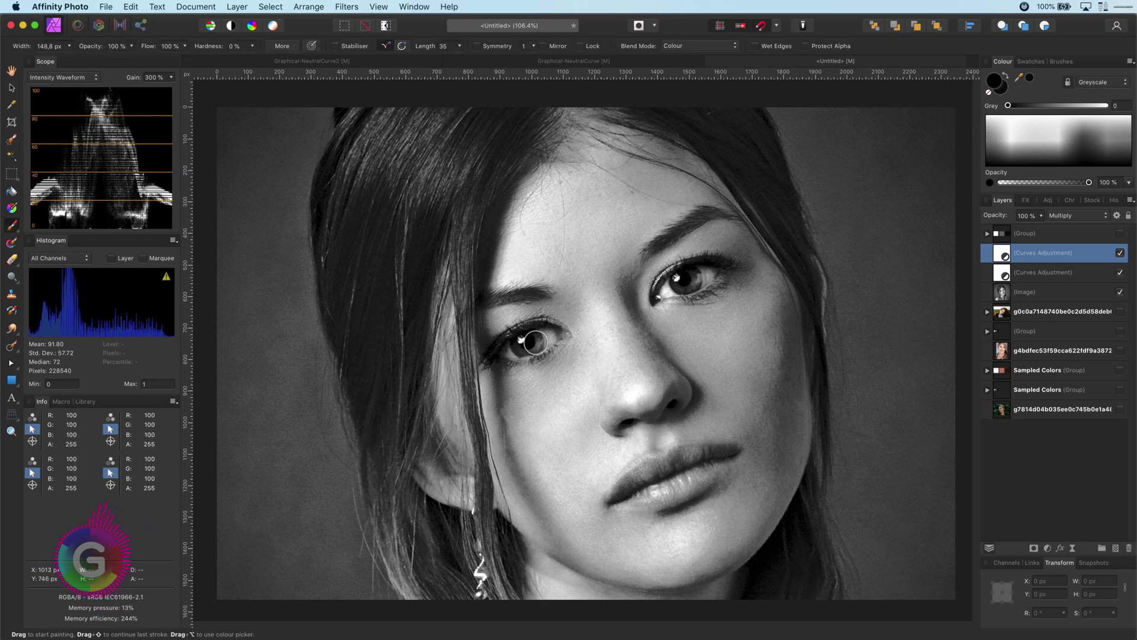
pyautogui.moveTo(535, 342)
pyautogui.mouseDown()
pyautogui.moveTo(516, 343)
pyautogui.moveTo(529, 338)
pyautogui.mouseUp()
pyautogui.moveTo(682, 286); pyautogui.dragTo(686, 283)
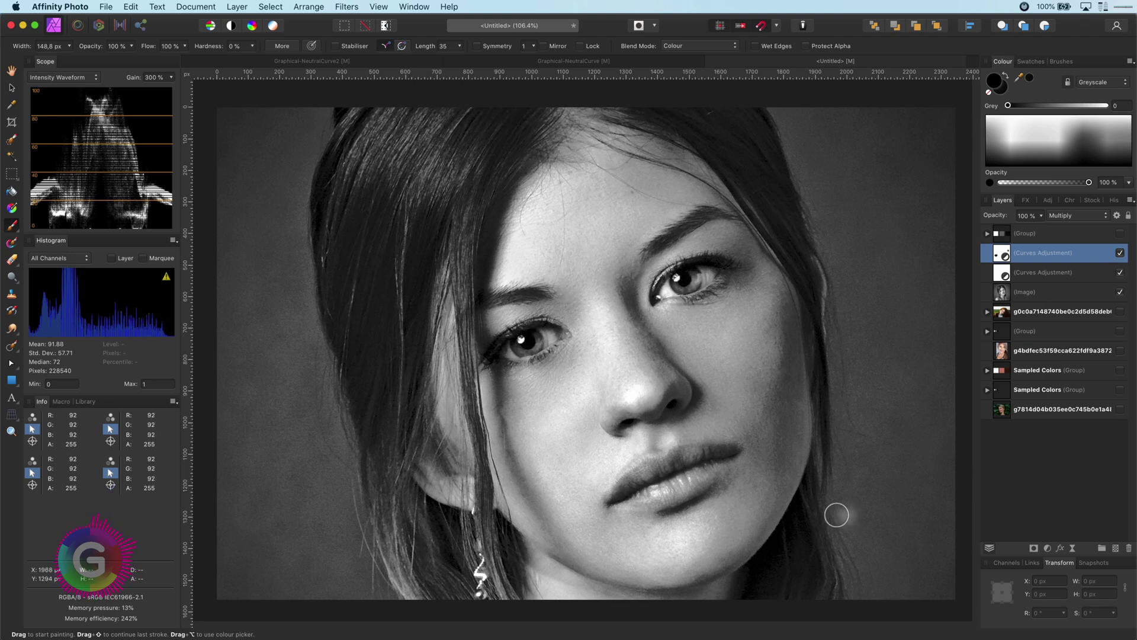
pyautogui.click(1072, 279)
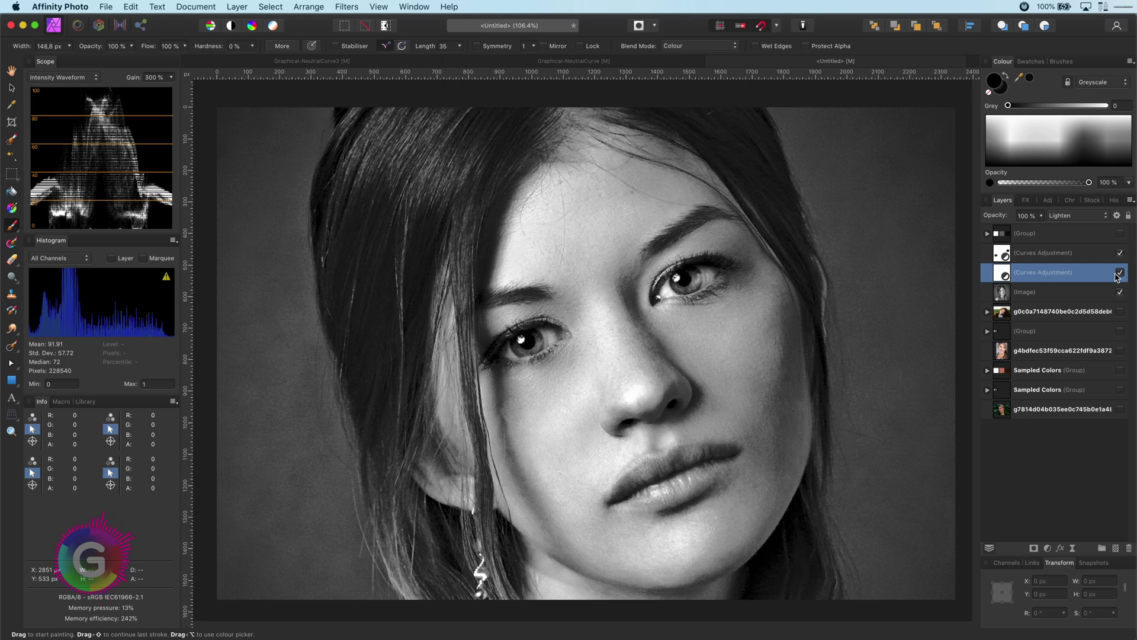
# Mask the lips out of the Lighten curves layer and lower its opacity to 80%
pyautogui.click(1121, 273)
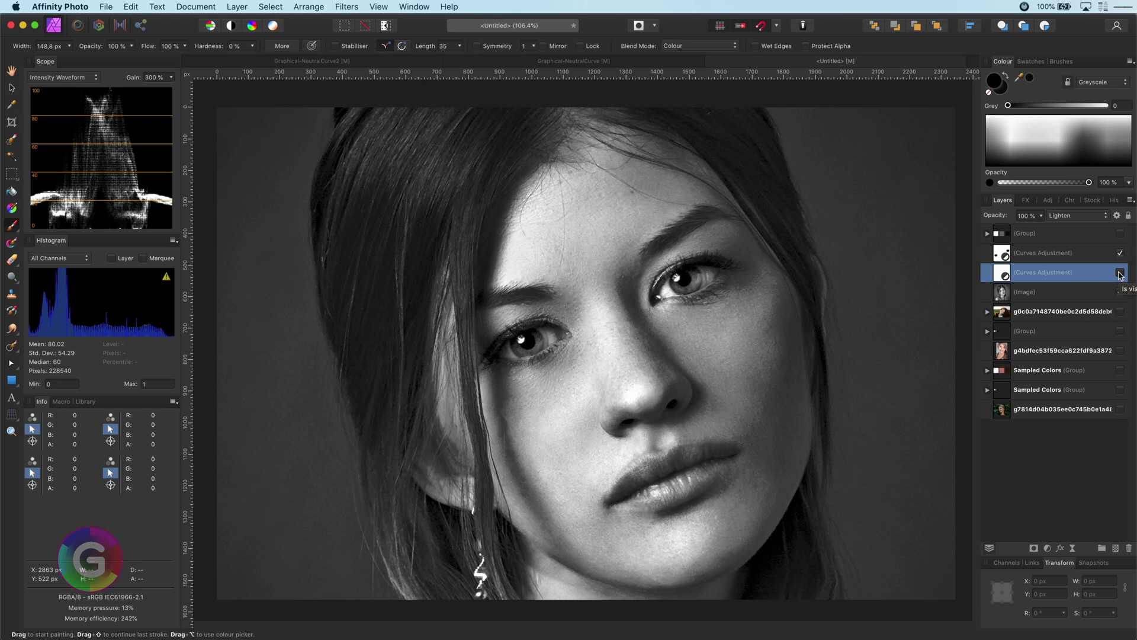
pyautogui.click(1120, 273)
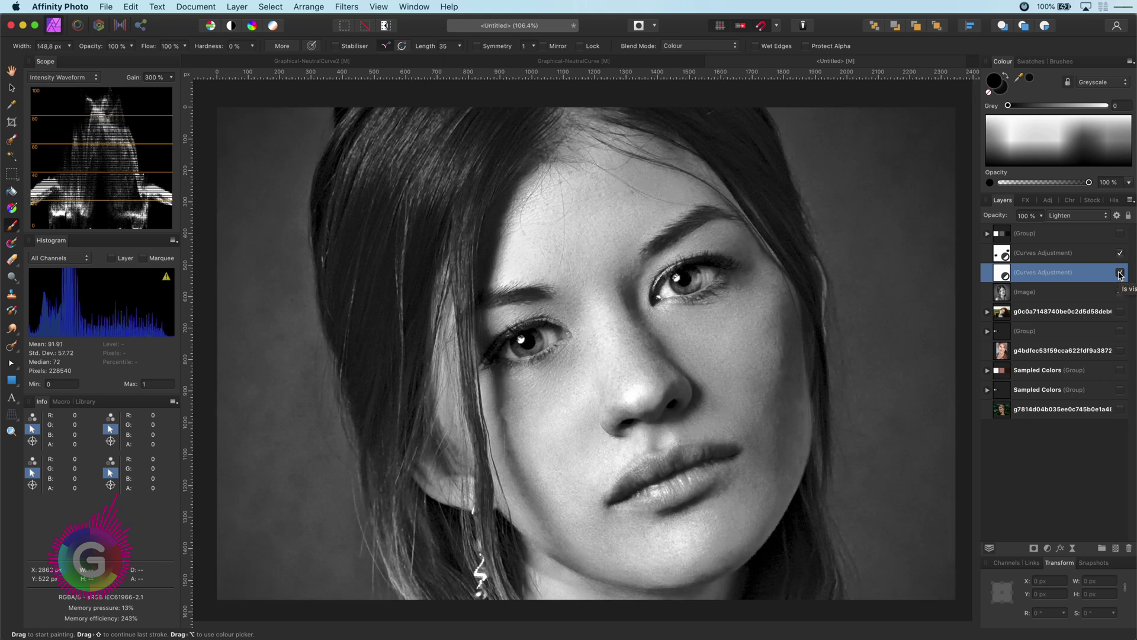
pyautogui.moveTo(664, 495)
pyautogui.mouseDown()
pyautogui.moveTo(622, 496)
pyautogui.moveTo(726, 455)
pyautogui.moveTo(668, 487)
pyautogui.moveTo(620, 496)
pyautogui.moveTo(652, 477)
pyautogui.moveTo(718, 468)
pyautogui.moveTo(631, 495)
pyautogui.moveTo(669, 497)
pyautogui.mouseUp()
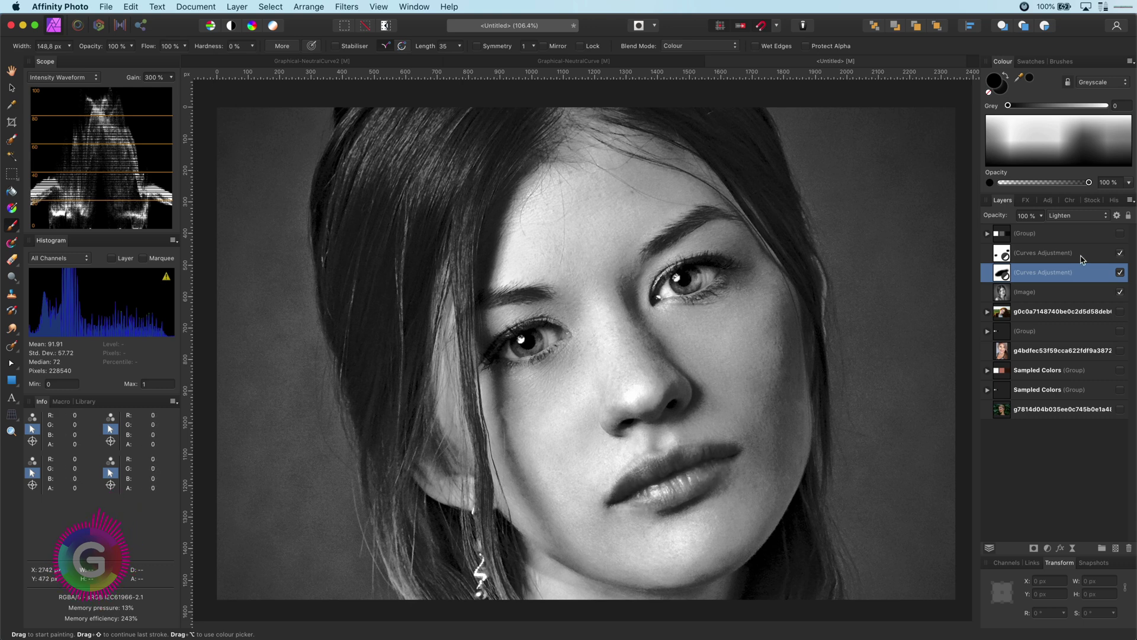
pyautogui.click(1120, 273)
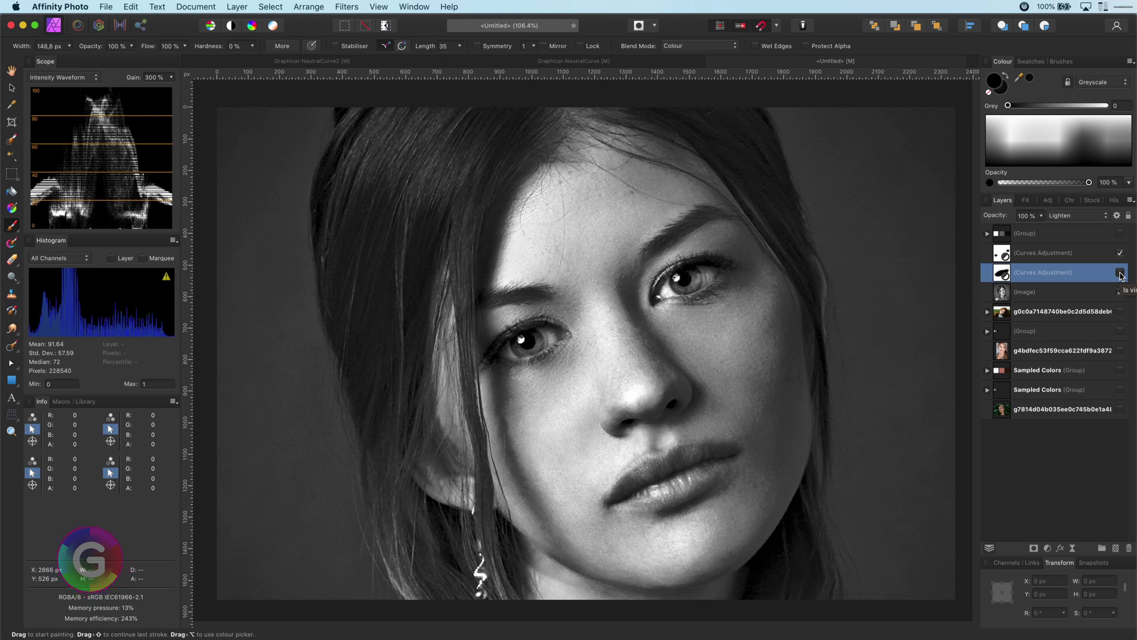
pyautogui.click(1120, 273)
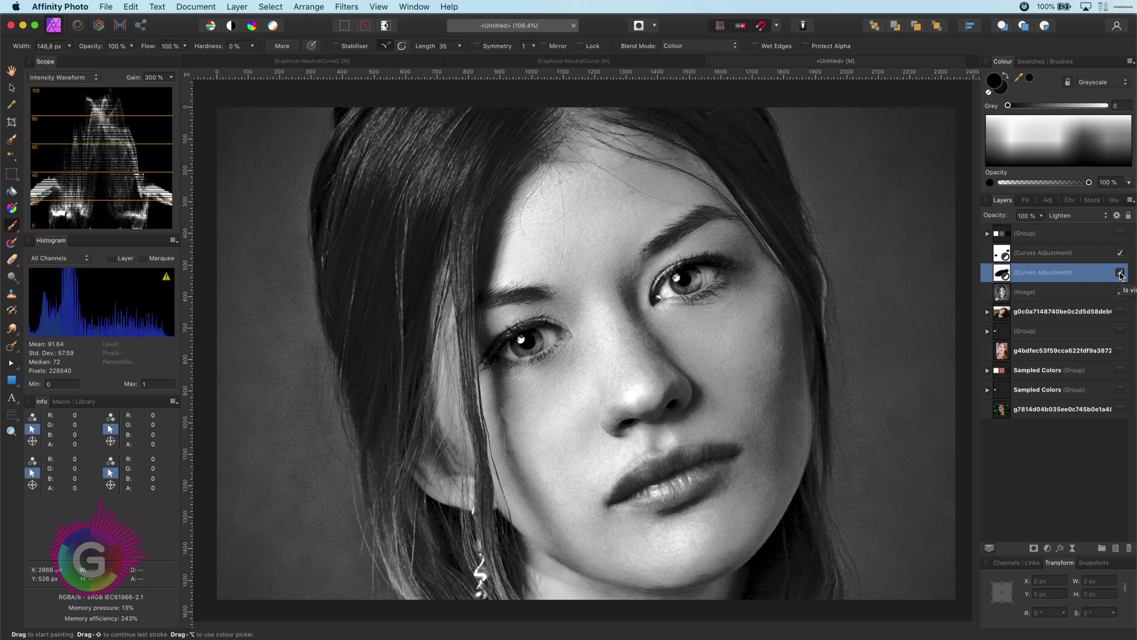
pyautogui.moveTo(996, 217); pyautogui.dragTo(977, 219)
# Compare the portrait with and without the 67% Multiply and the Lighten curves layers
pyautogui.click(1024, 256)
pyautogui.keyDown('shift'); pyautogui.click(1052, 272); pyautogui.keyUp('shift')
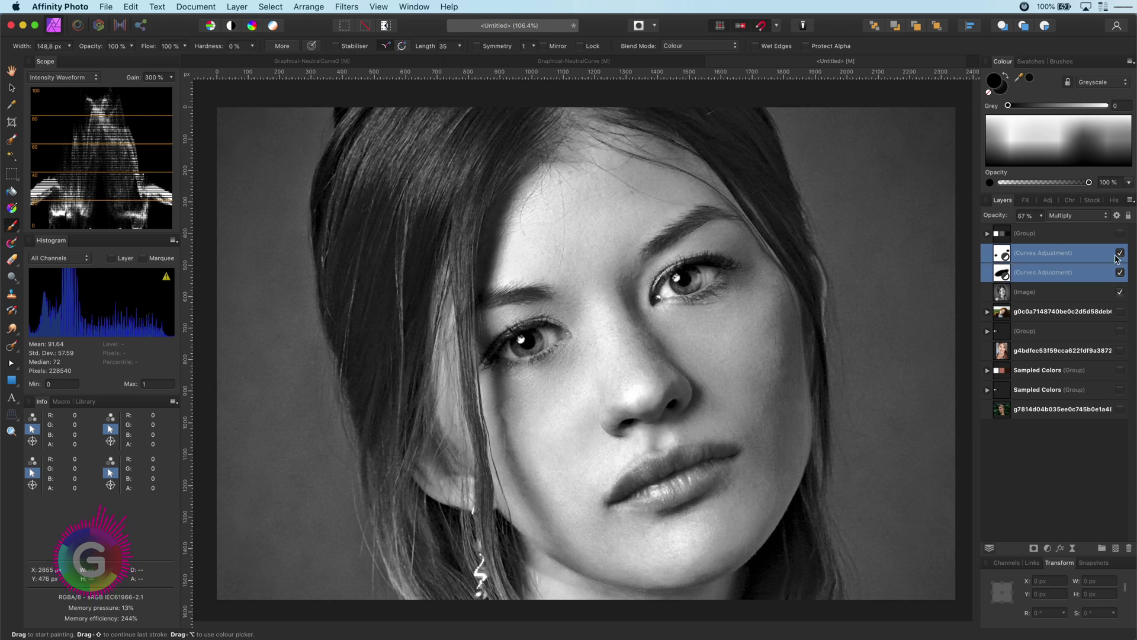
pyautogui.click(1120, 253)
pyautogui.click(1120, 253)
pyautogui.click(1120, 253)
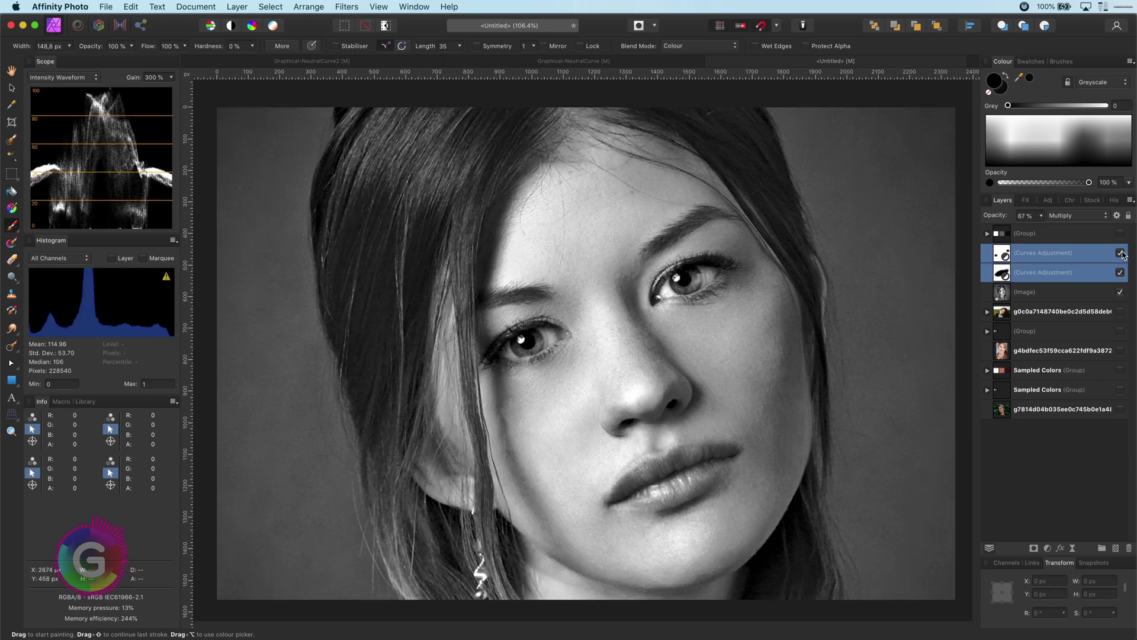
pyautogui.click(1120, 253)
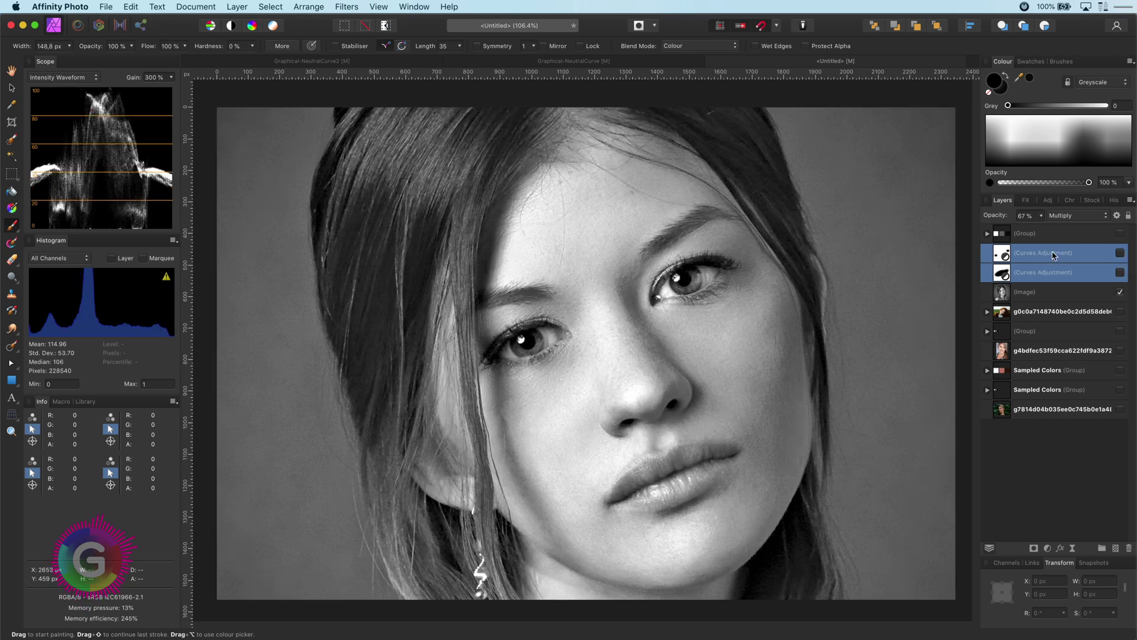
pyautogui.keyDown('super'); pyautogui.click(1125, 267); pyautogui.keyUp('super')
pyautogui.click(1120, 254)
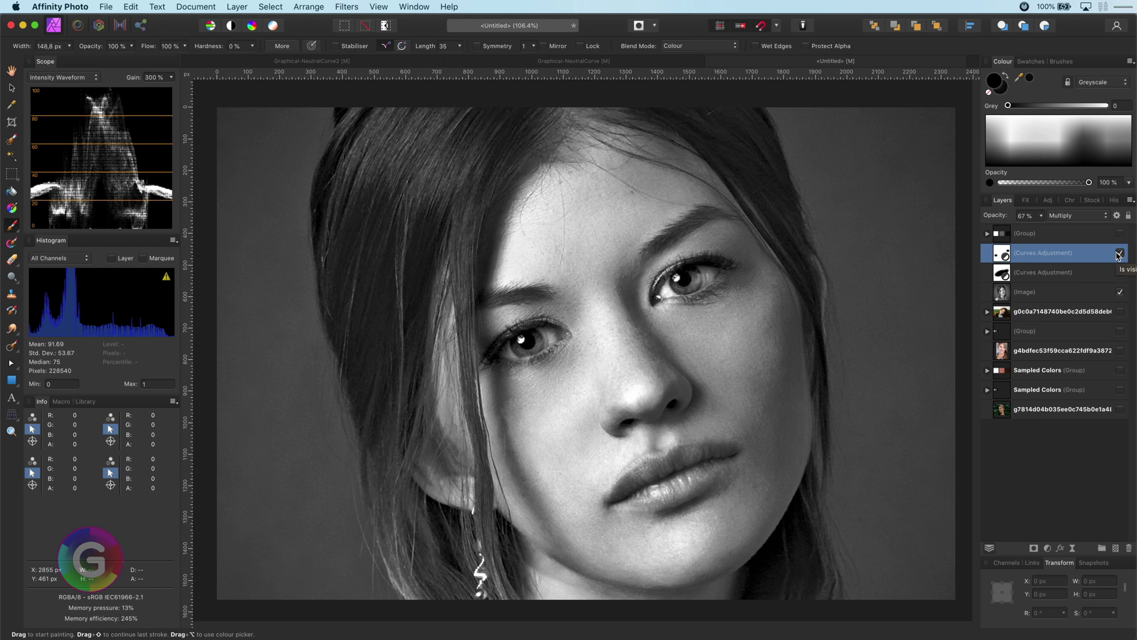
pyautogui.click(1120, 273)
pyautogui.click(1121, 274)
pyautogui.click(1120, 274)
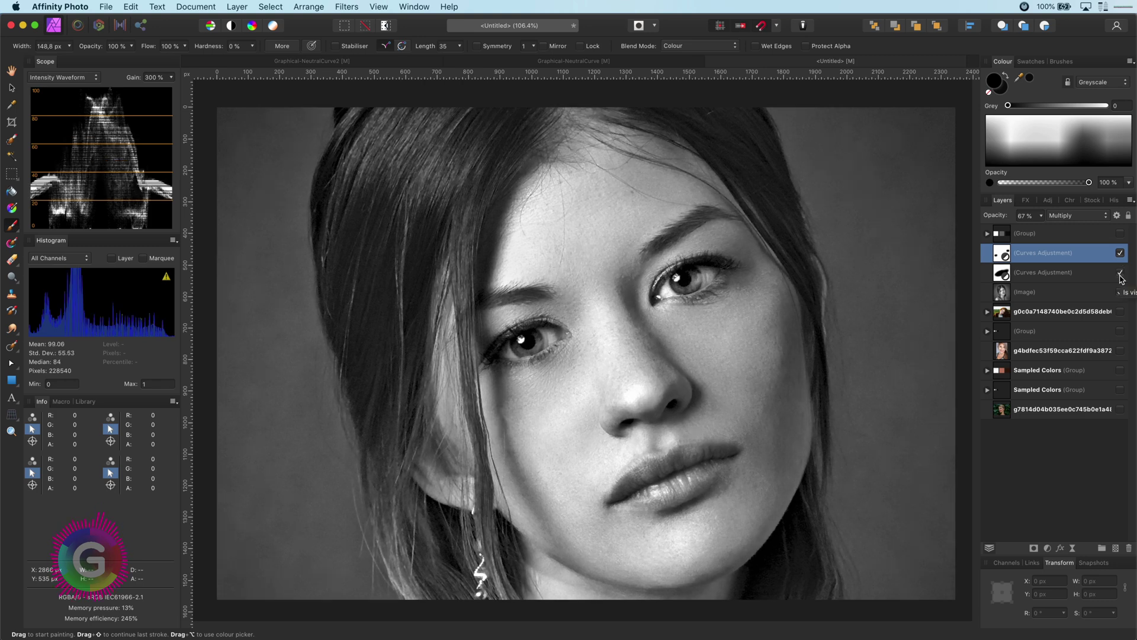